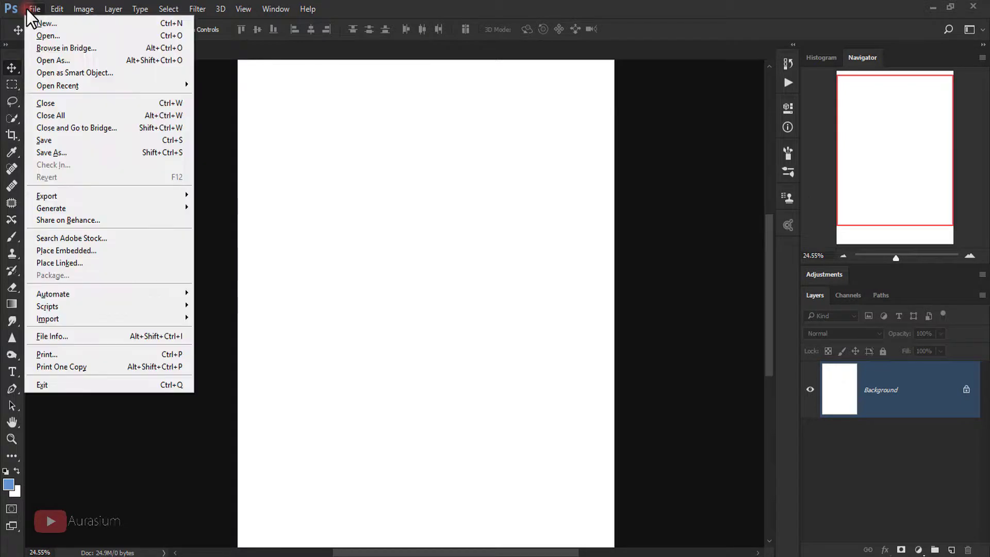
Step: Open the 03 portrait photo from disk
left_click(42, 33)
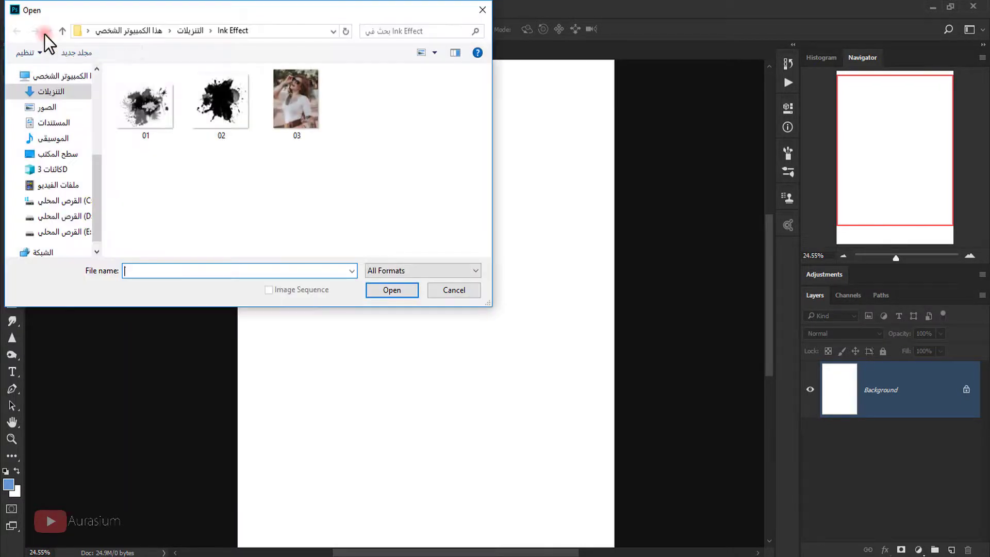
left_click(301, 132)
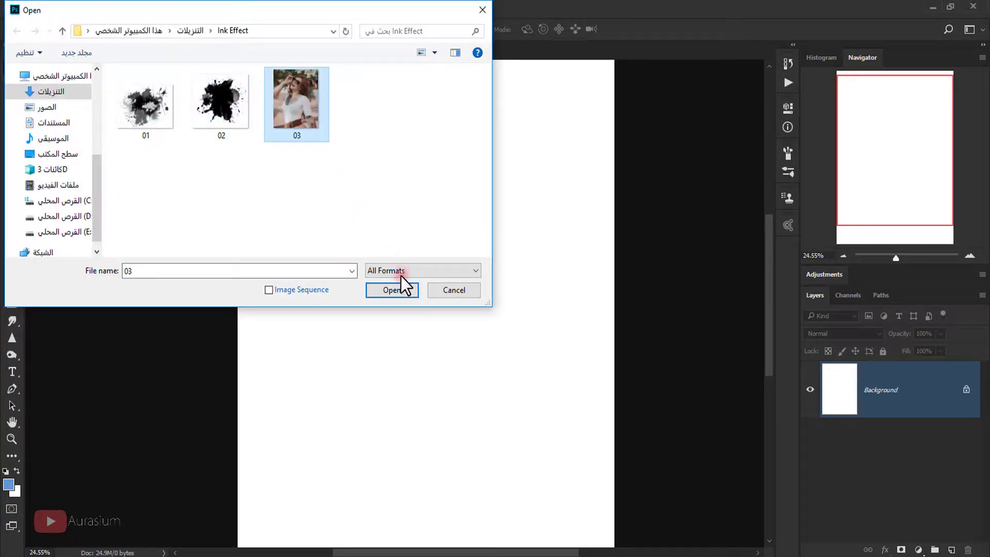
left_click(401, 292)
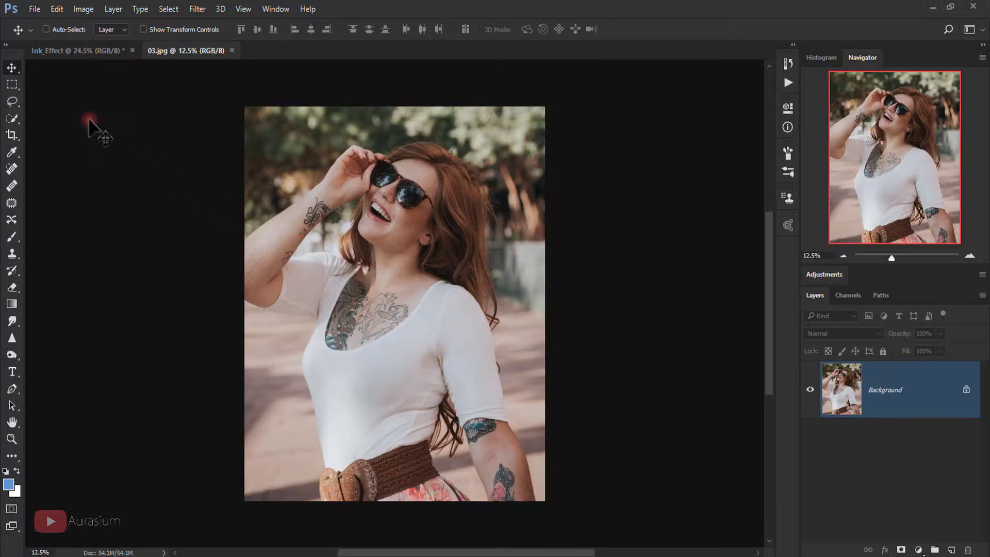
Step: Copy the woman's head and upper body onto the Ink_Effect page as Layer 1, then close 03.jpg
left_click(13, 84)
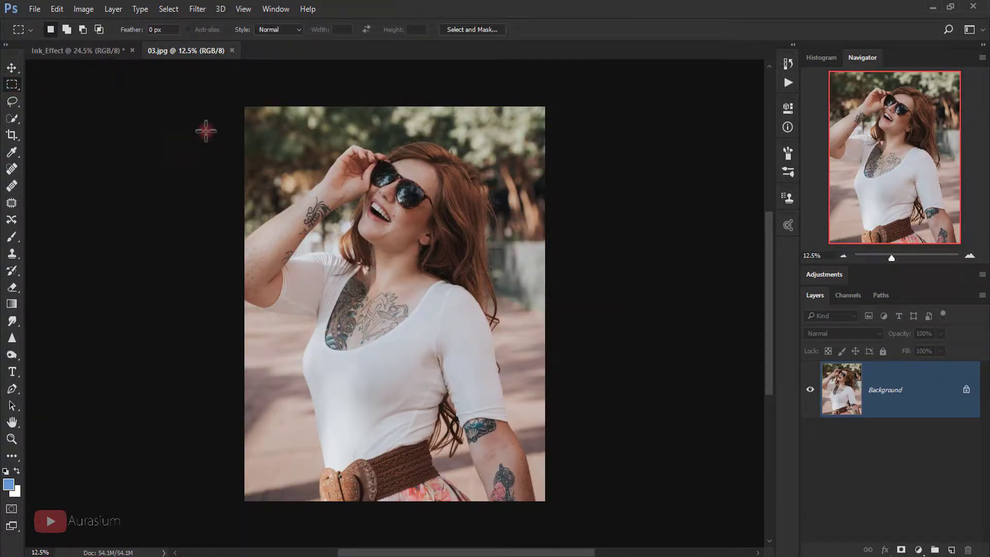
left_click_drag(277, 124, 534, 387)
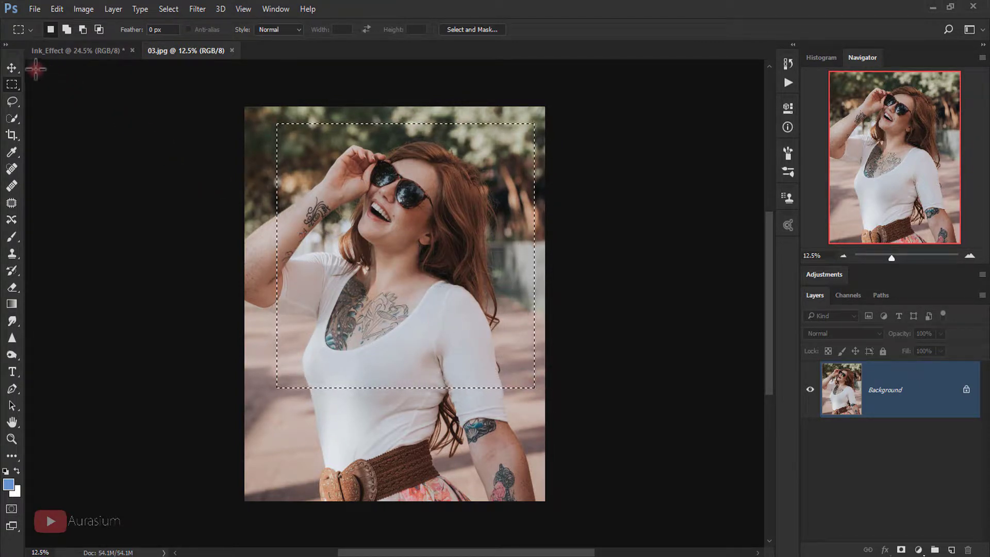
left_click(10, 67)
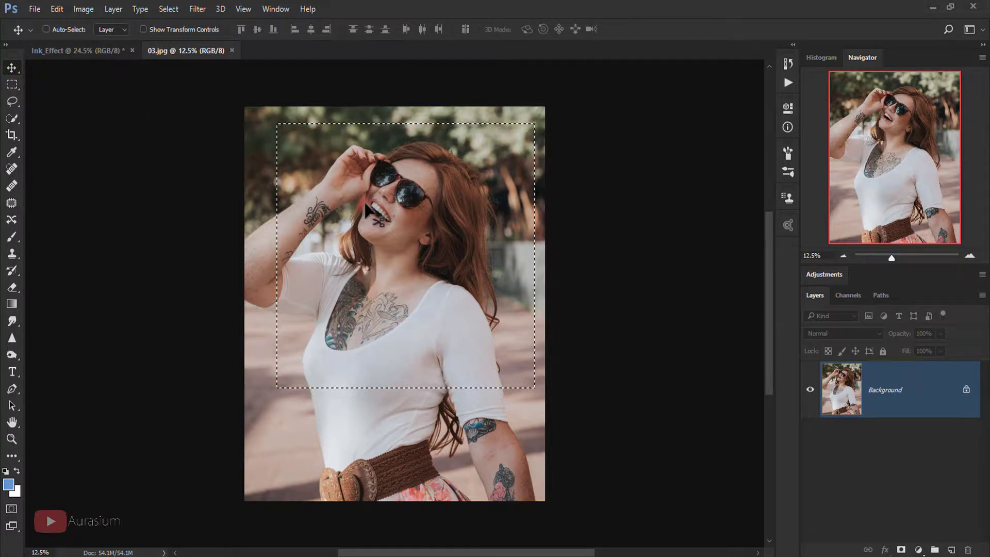
left_click_drag(335, 186, 223, 132)
left_click_drag(370, 204, 390, 224)
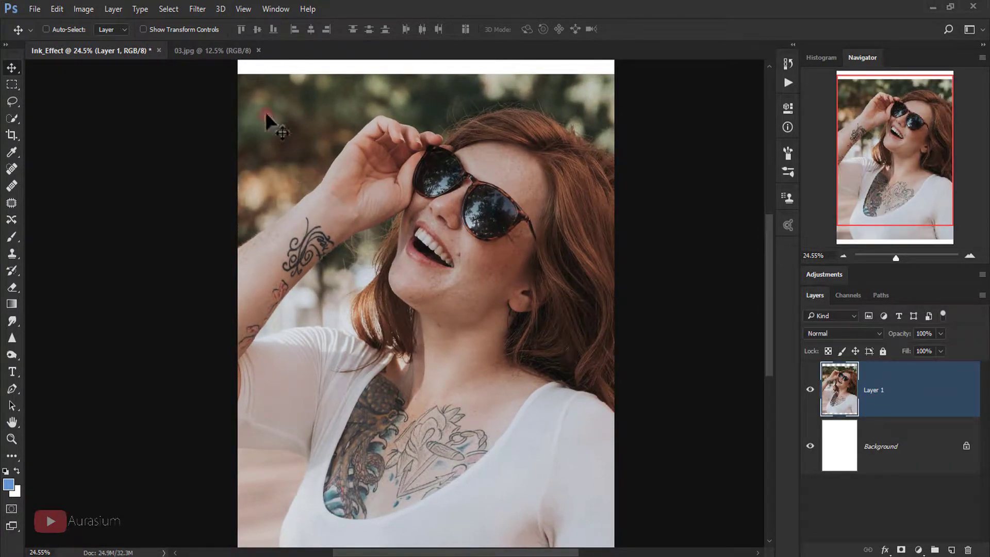
left_click(257, 50)
Step: Scale the portrait layer to about 76%, centre it across the page and commit the transform
key("ctrl+t")
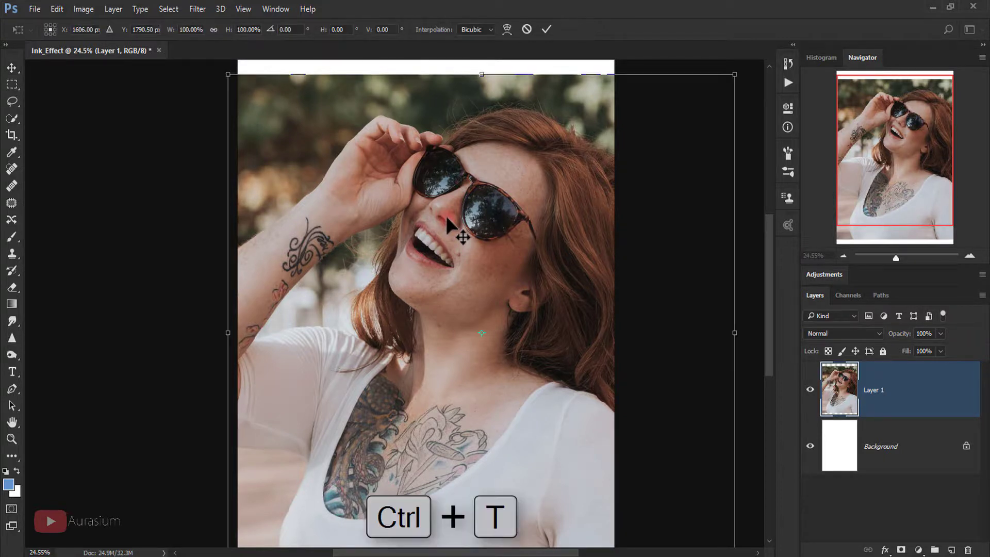
left_click_drag(732, 73, 665, 166)
left_click_drag(592, 230, 536, 200)
left_click_drag(607, 117, 619, 108)
left_click_drag(562, 185, 565, 189)
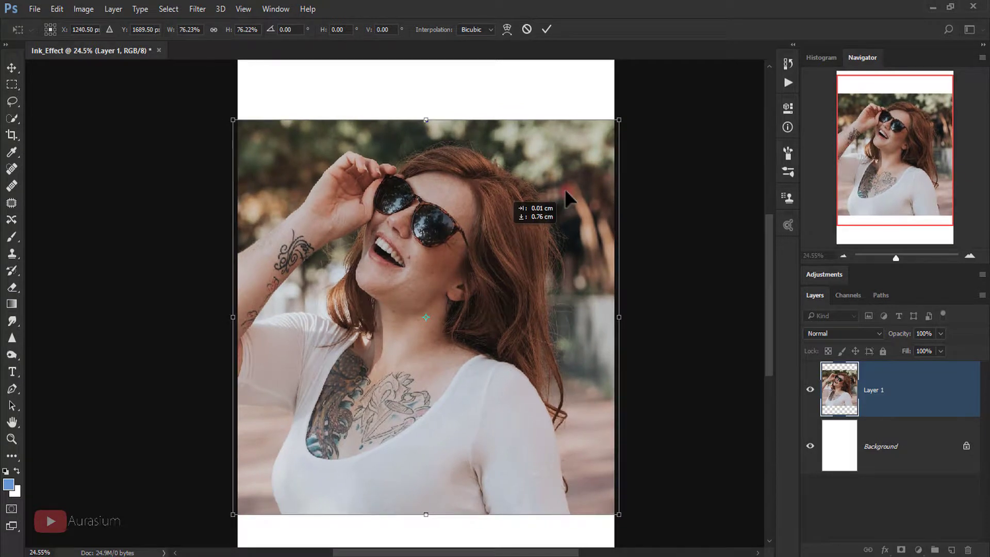
left_click(547, 30)
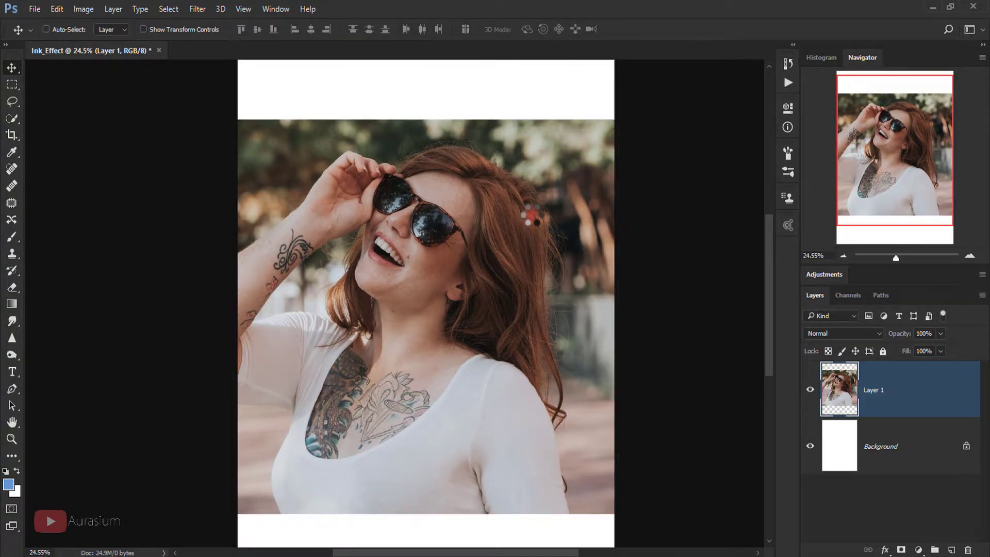
scroll(530, 212, "down", 2)
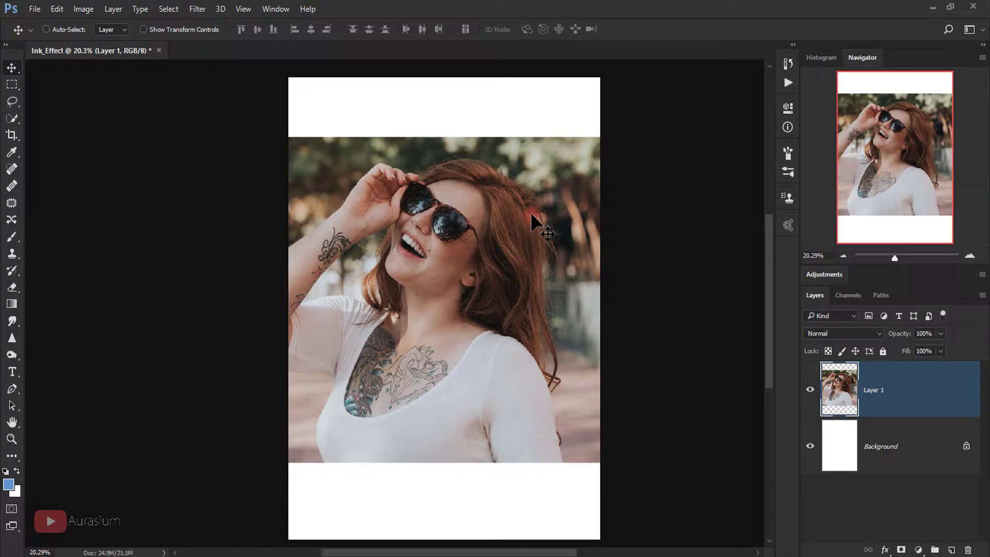
left_click_drag(531, 212, 517, 212)
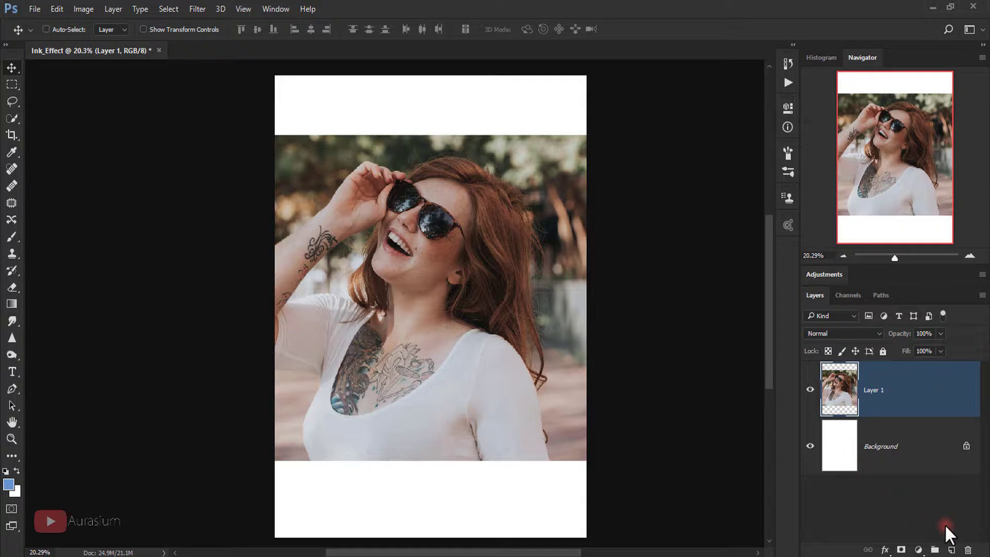
Step: Create a group named Ink_Effect with a white layer mask, then reselect Layer 1
left_click(935, 550)
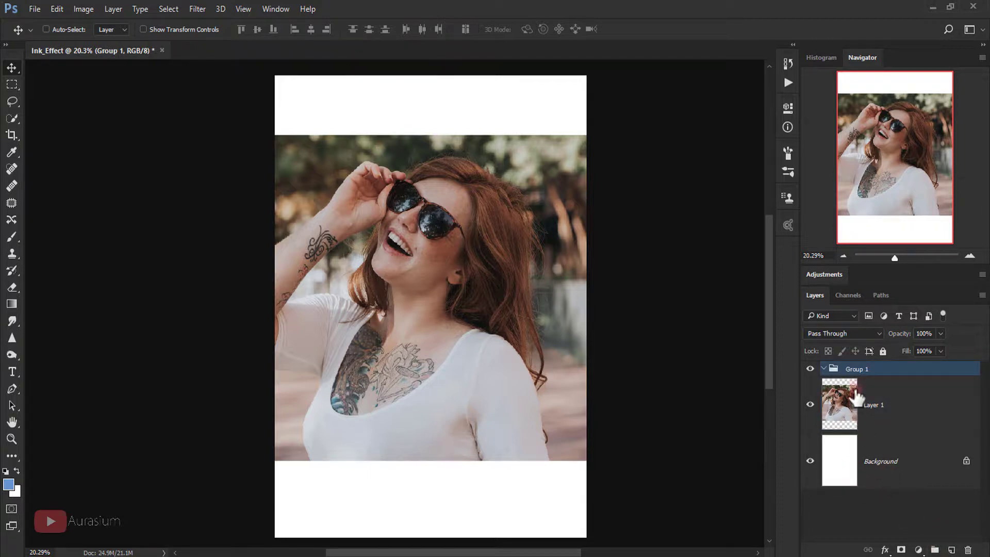
double_click(855, 369)
type("Ink_Eff")
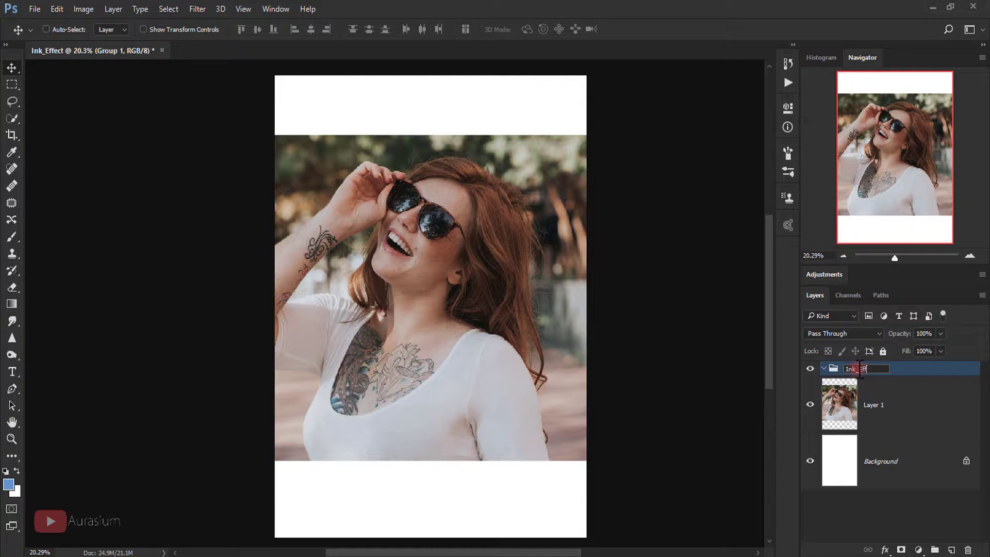
type("ect")
left_click(902, 549)
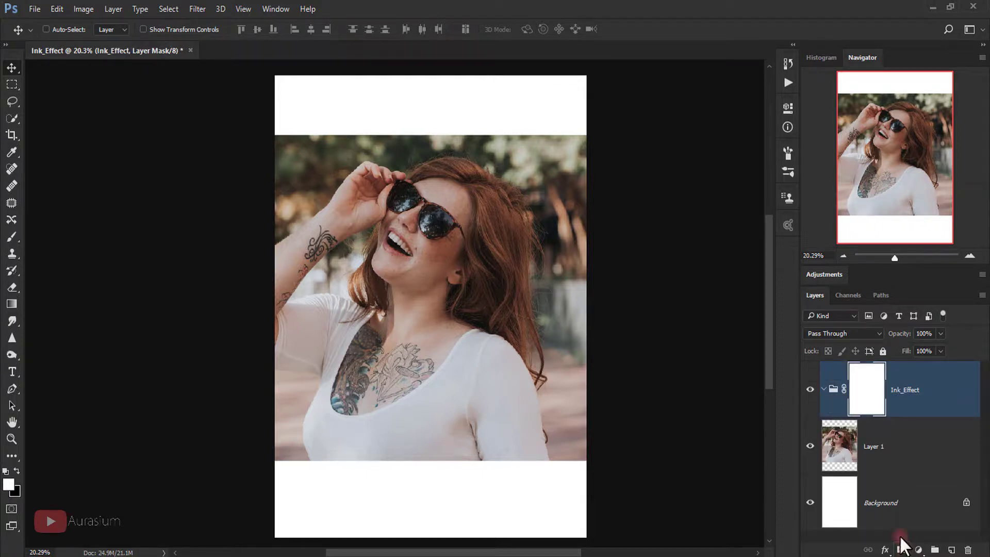
left_click(884, 466)
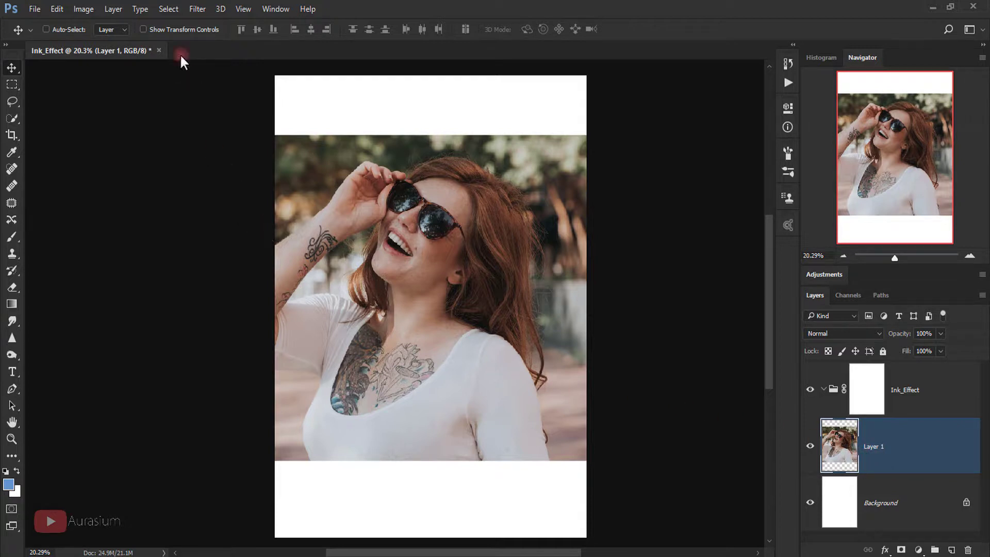
Step: Copy the entire portrait layer and paste it into the Ink_Effect group's mask, then deselect
left_click(172, 13)
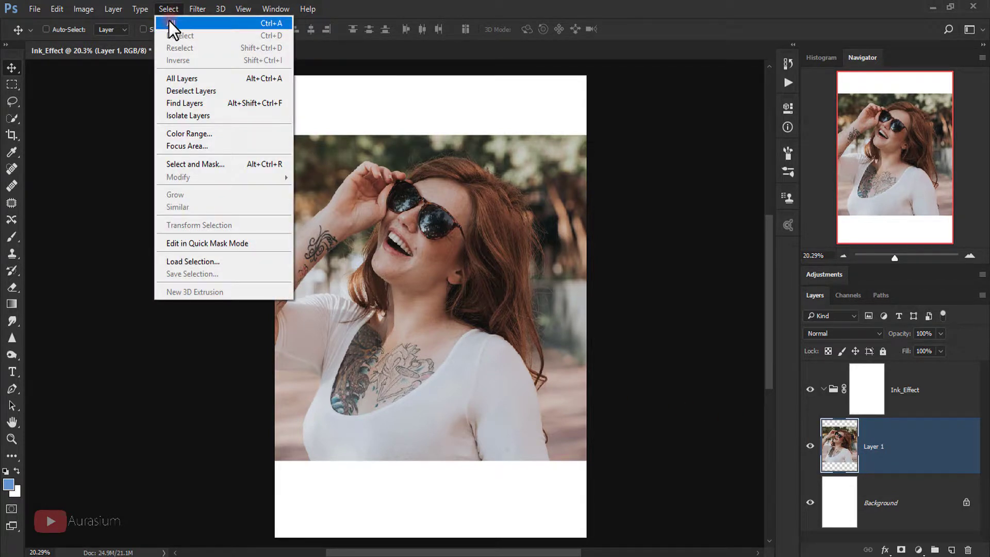
left_click(173, 23)
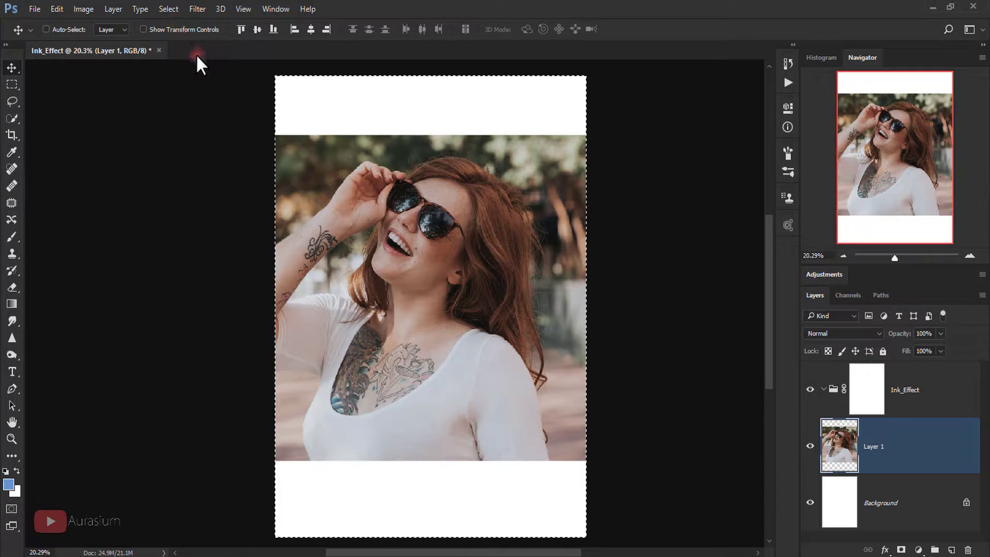
key("ctrl+c")
left_click(867, 394)
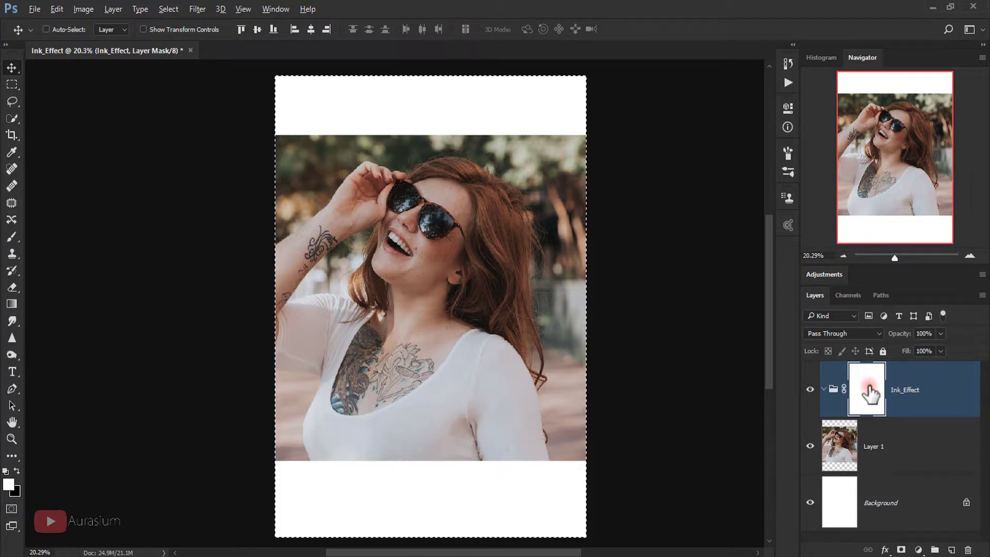
left_click(870, 389, "alt")
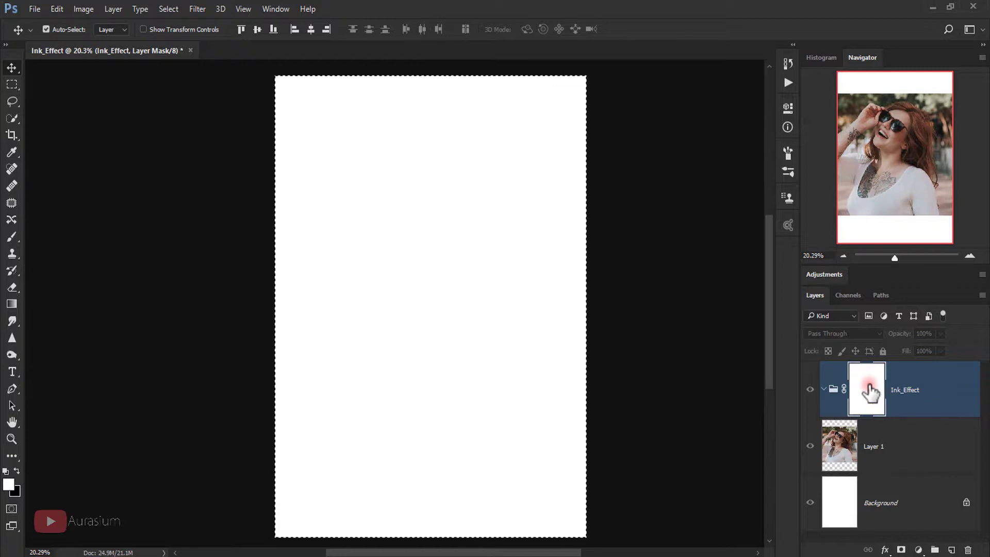
key("ctrl+v")
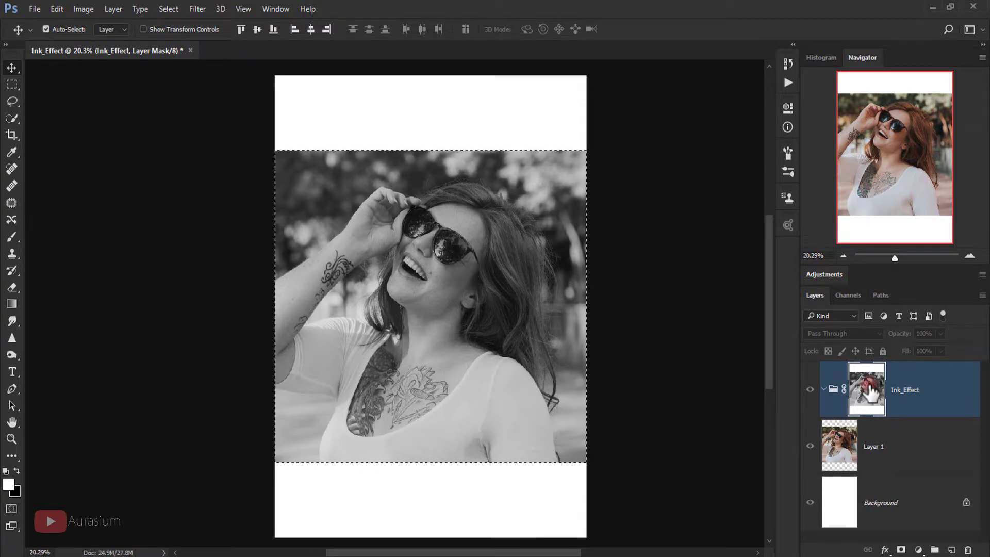
key("ctrl+d")
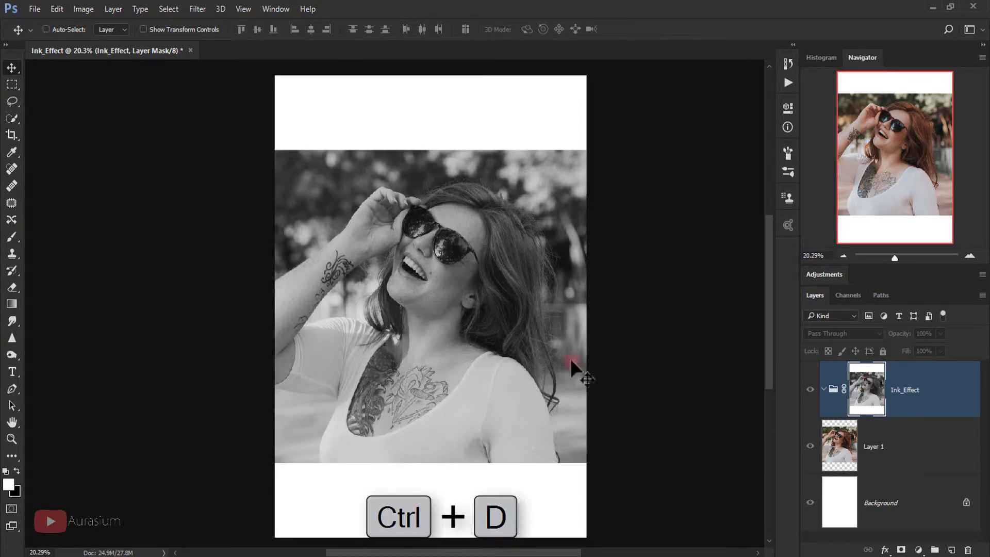
left_click(85, 10)
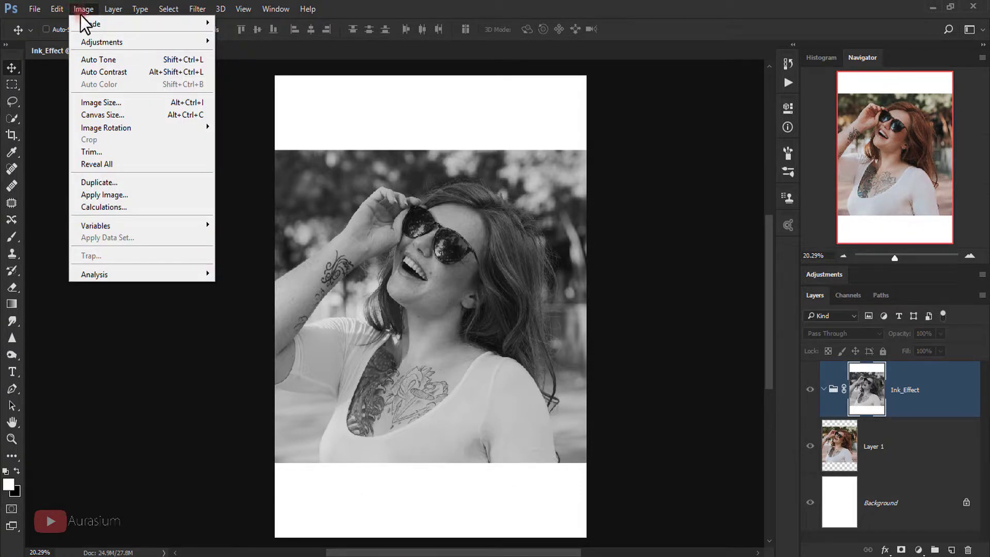
Step: Apply Curves to the Ink_Effect mask with white input 198 and black input around 60
mouse_move(110, 40)
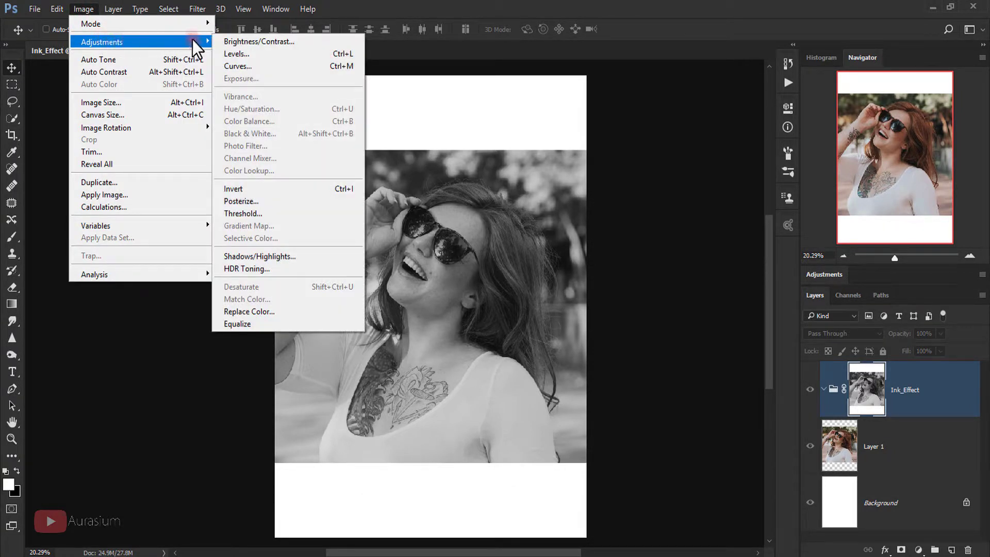
left_click(251, 67)
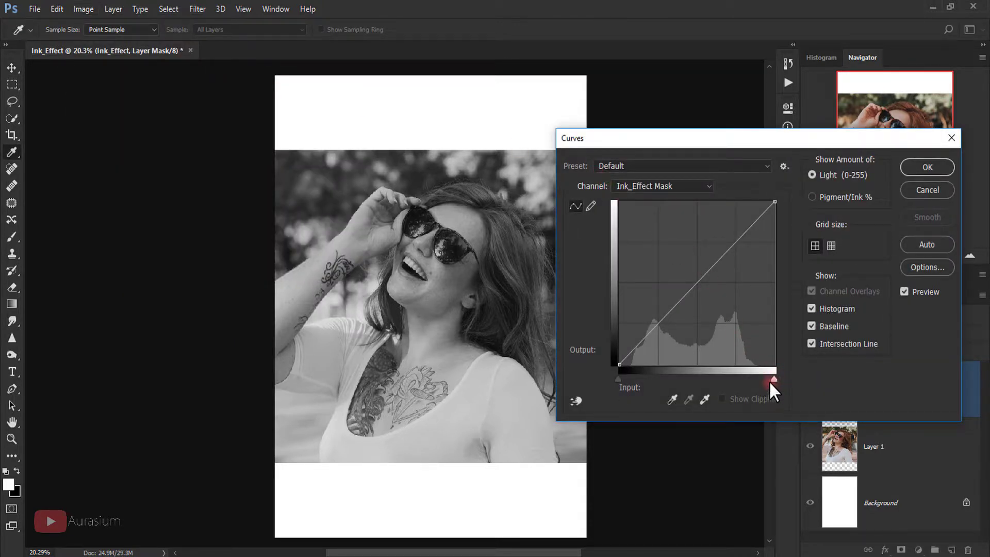
left_click_drag(769, 380, 736, 376)
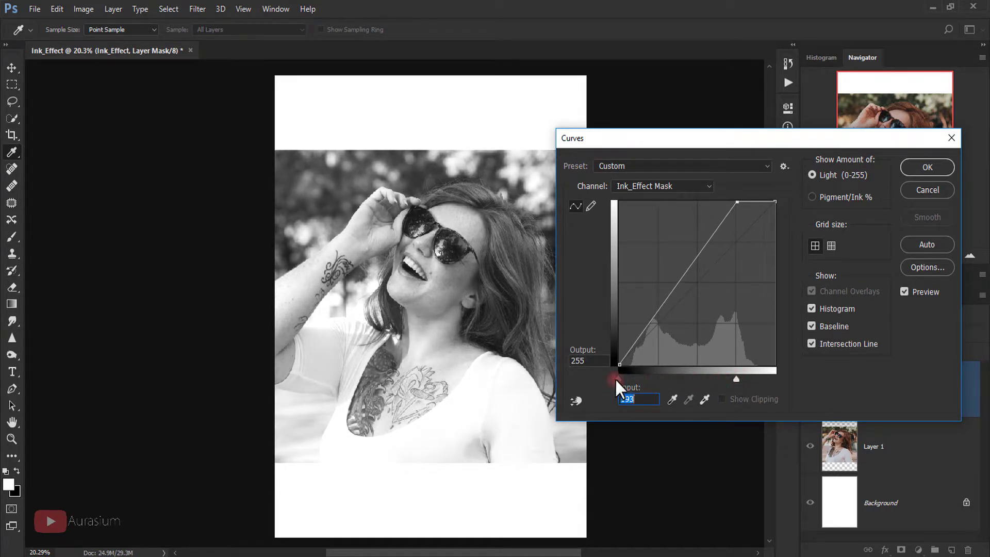
left_click_drag(616, 380, 656, 384)
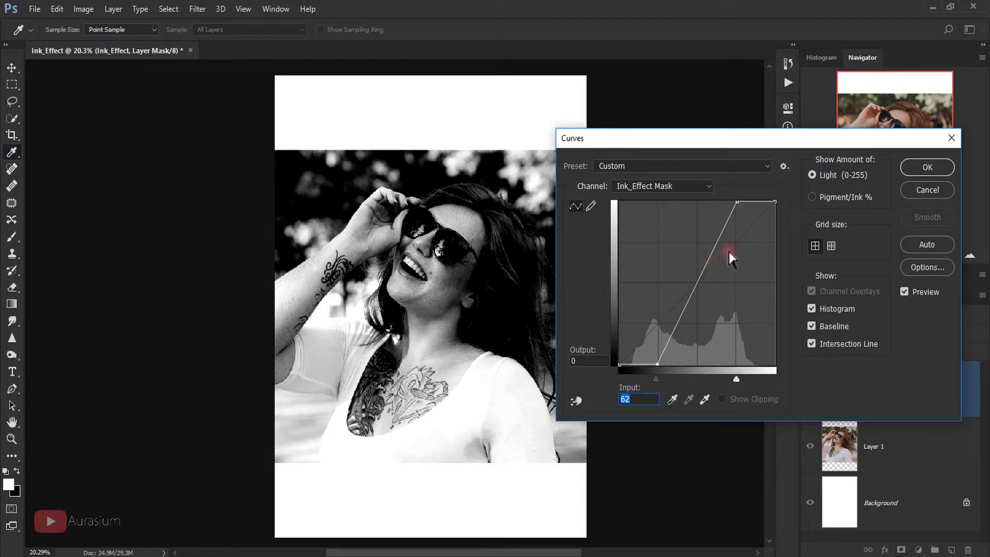
left_click(923, 167)
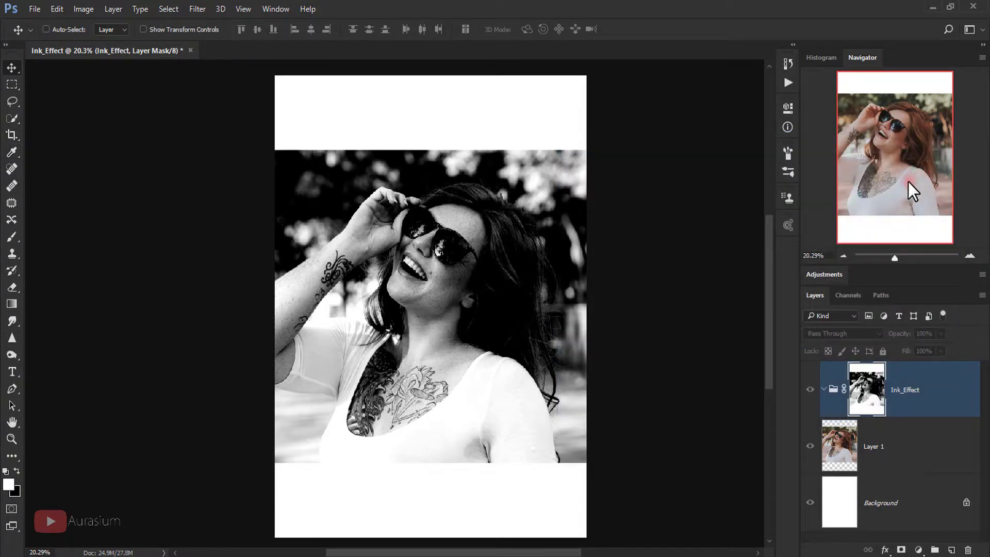
Step: Hide the colour photo Layer 1 and invert the Ink_Effect layer mask
left_click(866, 449)
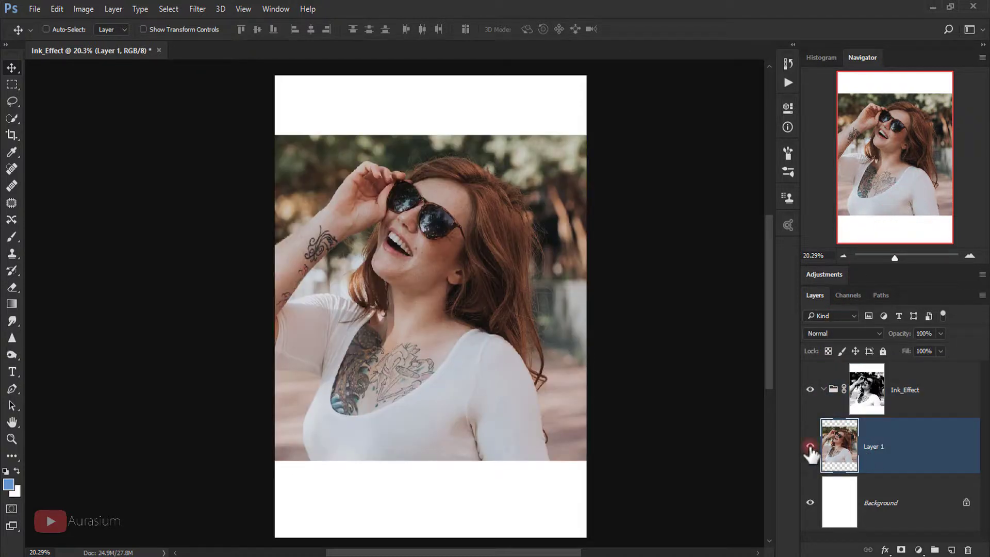
left_click(810, 450)
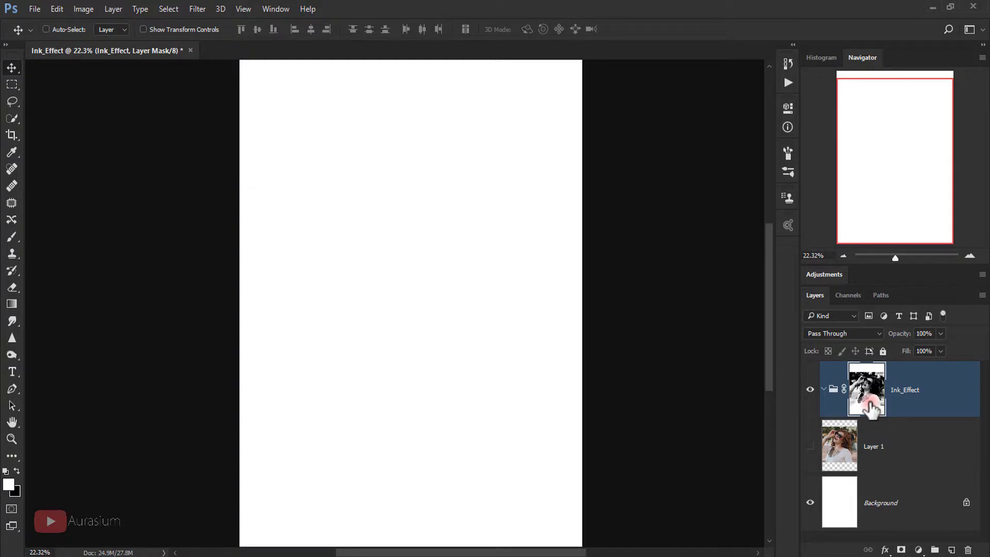
key("ctrl+i")
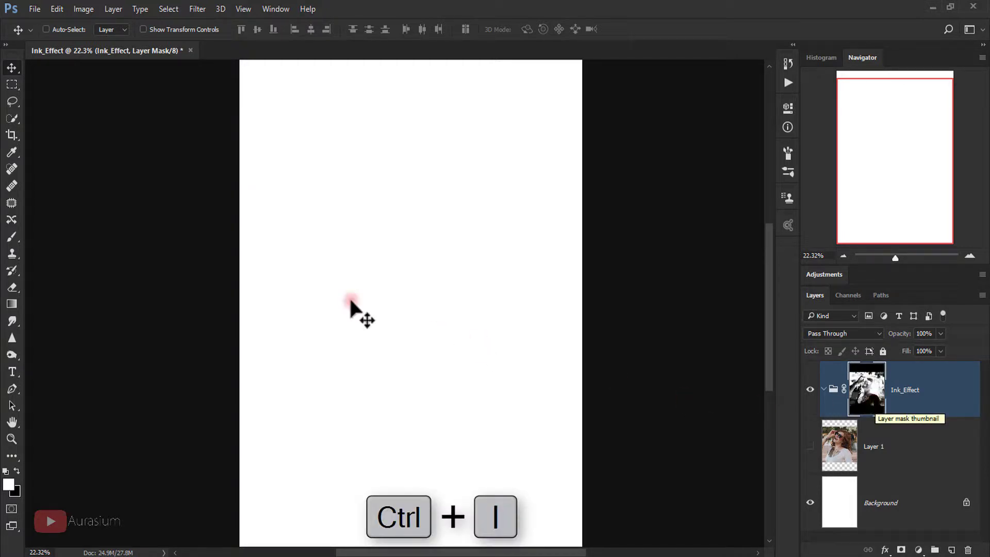
Step: Open the ink splatter files 01 and 02 together
left_click(36, 13)
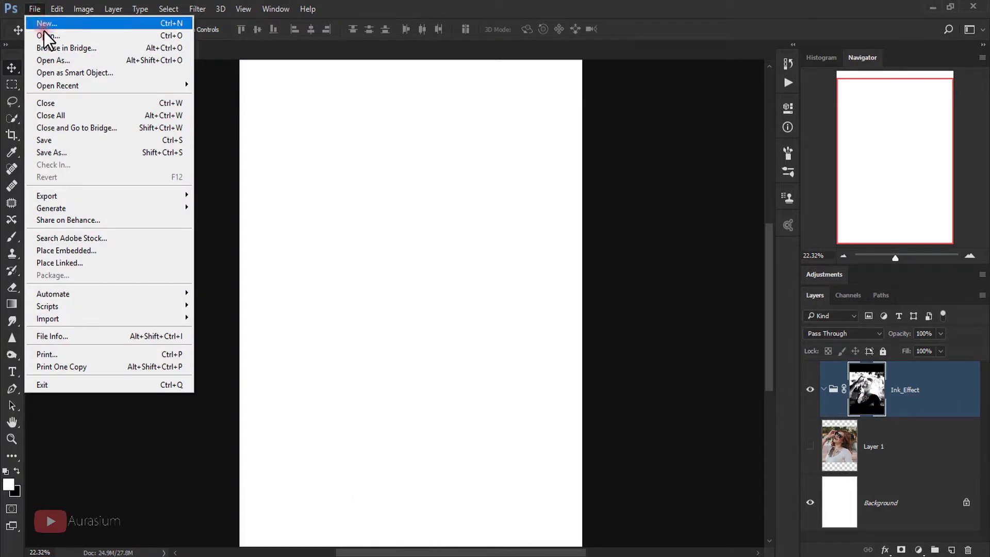
left_click(45, 30)
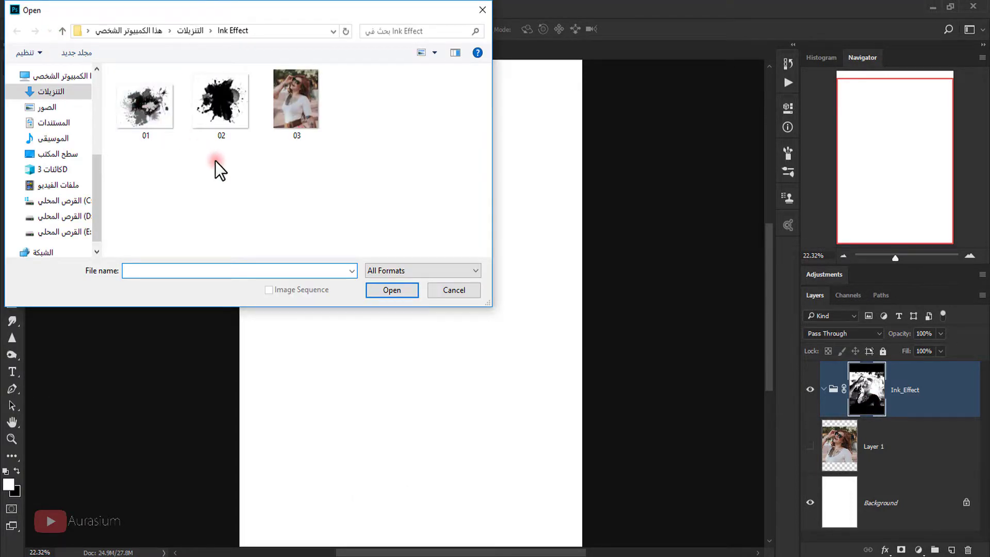
left_click_drag(215, 159, 140, 122)
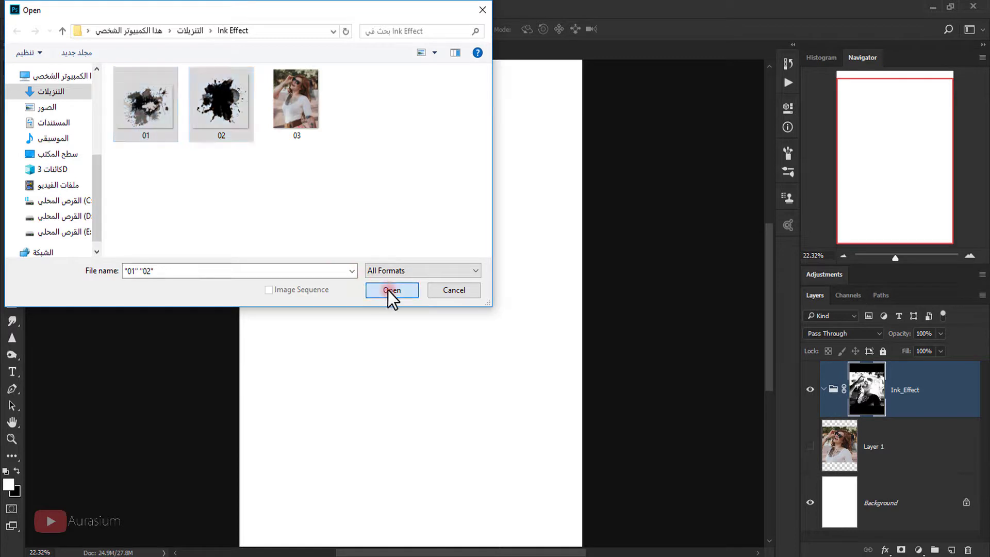
left_click(388, 289)
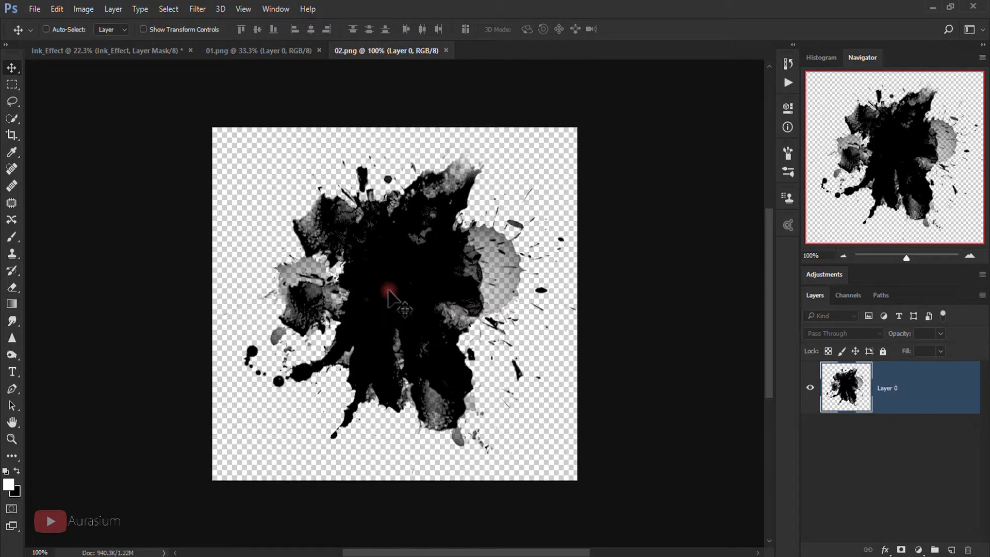
Step: Bring the 01 splatter into the portrait document as Layer 2 inside the Ink_Effect group
left_click(260, 48)
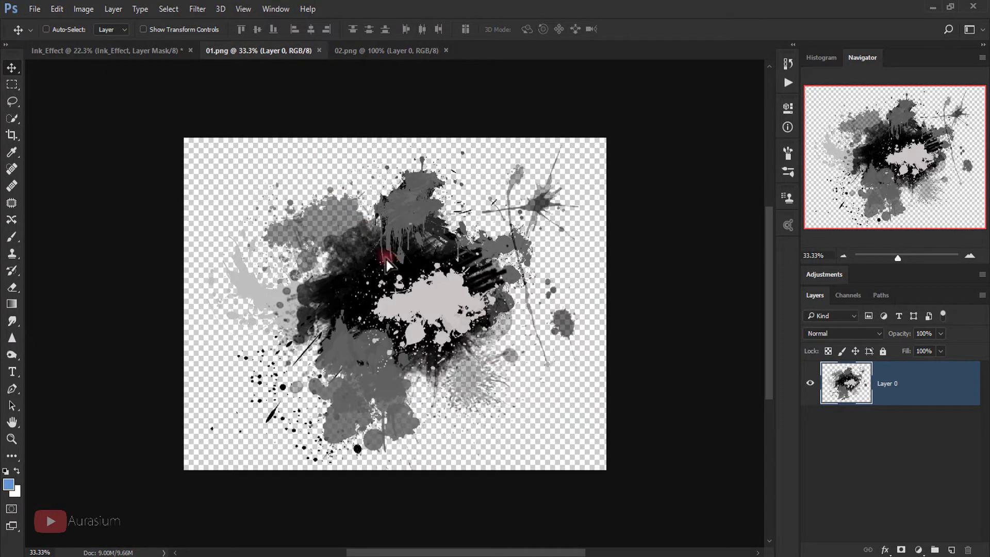
left_click_drag(386, 259, 306, 211)
left_click_drag(439, 287, 440, 287)
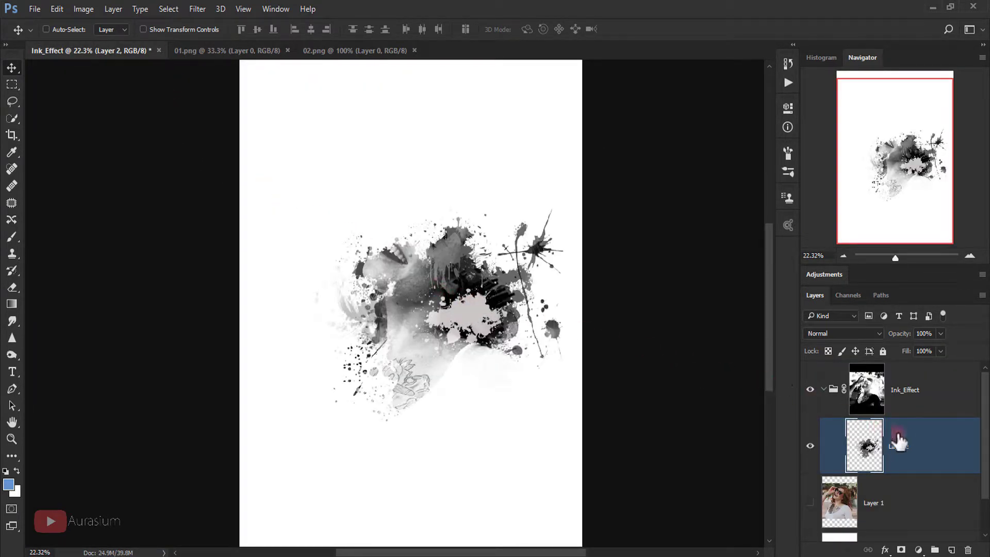
left_click_drag(899, 438, 912, 396)
Step: Scale the 01 splatter to about 148% over the face and commit
key("ctrl+t")
left_click_drag(579, 206, 659, 146)
left_click_drag(531, 298, 520, 269)
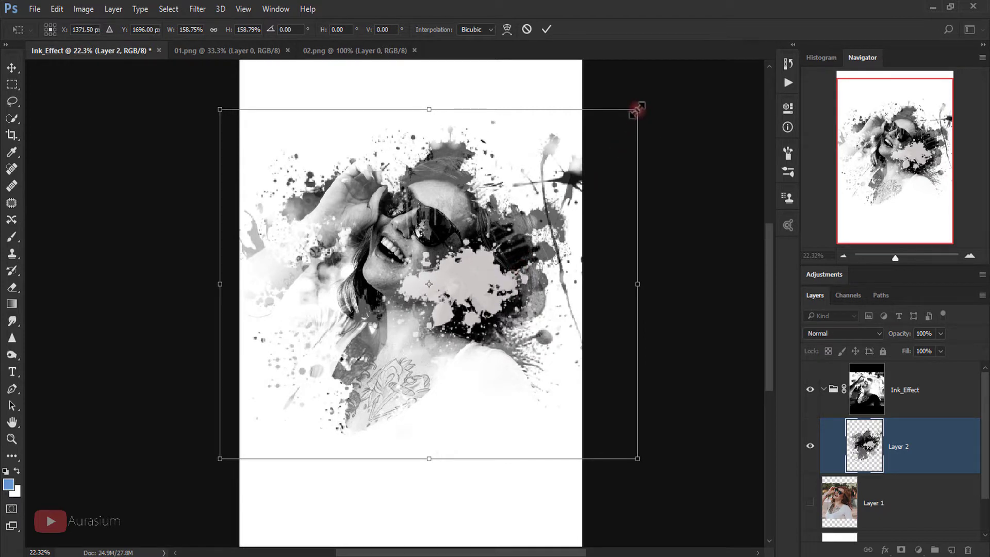
left_click_drag(637, 110, 624, 121)
left_click_drag(530, 193, 524, 195)
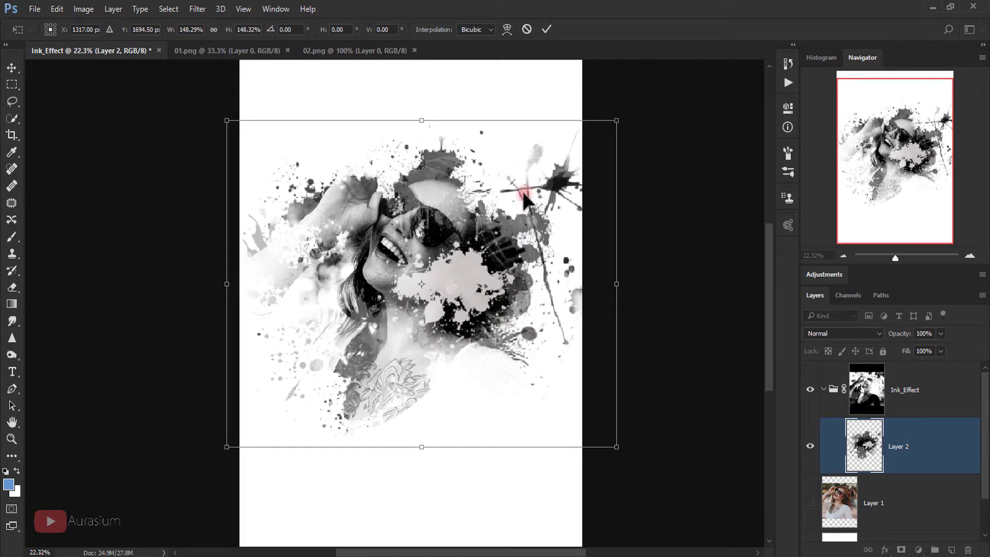
left_click(545, 30)
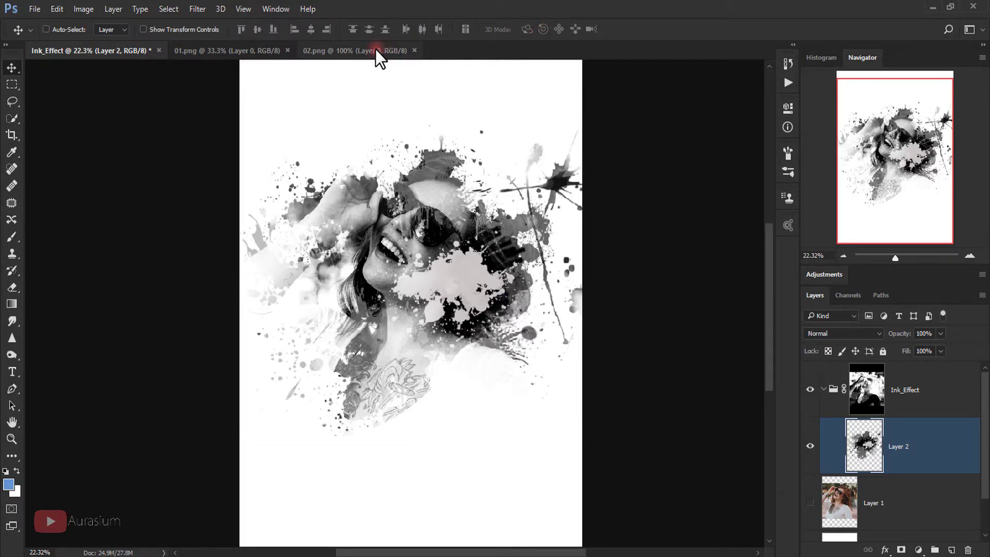
Step: Bring the 02 splatter into the portrait document as Layer 3
left_click(376, 50)
left_click_drag(407, 258, 247, 145)
left_click_drag(450, 368, 448, 372)
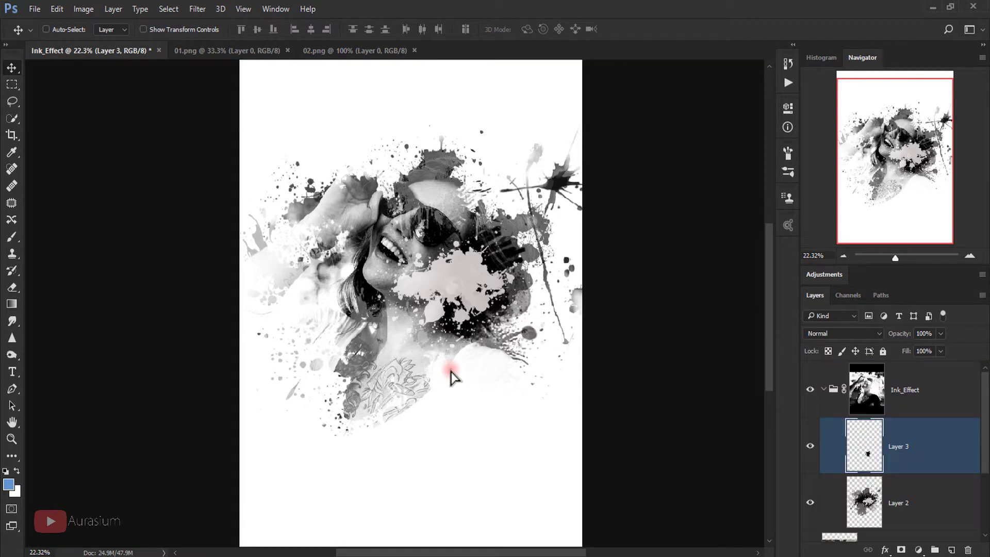
Step: Rotate the 02 splatter about 12°, scale it to roughly 294% at lower right, then select Ink_Effect
key("ctrl")
key("ctrl+t")
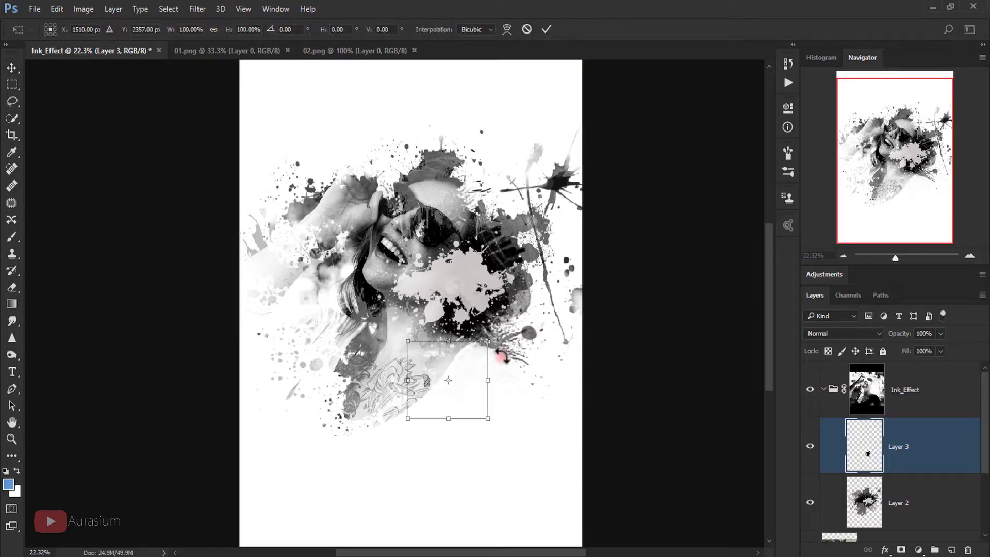
left_click_drag(509, 309, 583, 185)
left_click_drag(516, 343, 523, 317)
left_click_drag(707, 328, 697, 347)
left_click_drag(649, 241, 596, 275)
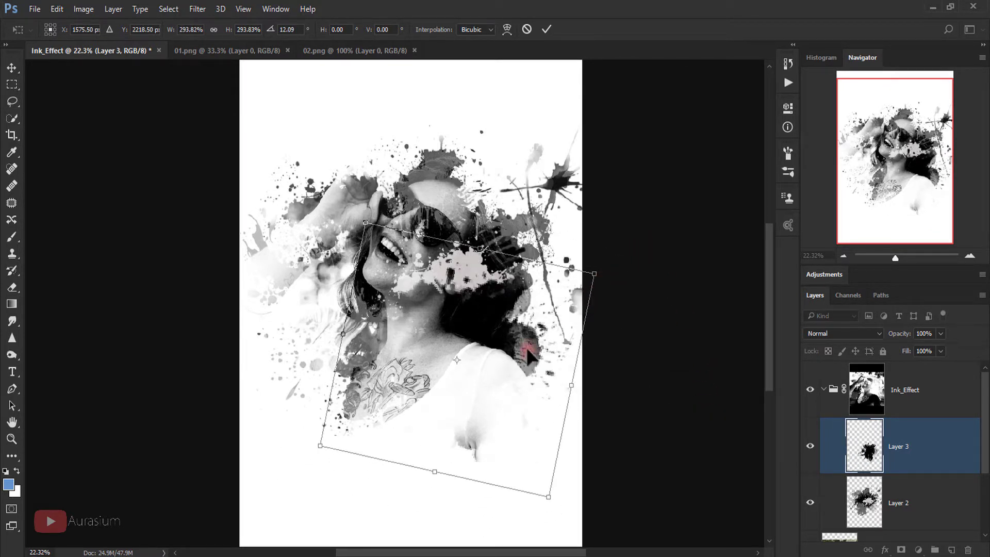
left_click(544, 30)
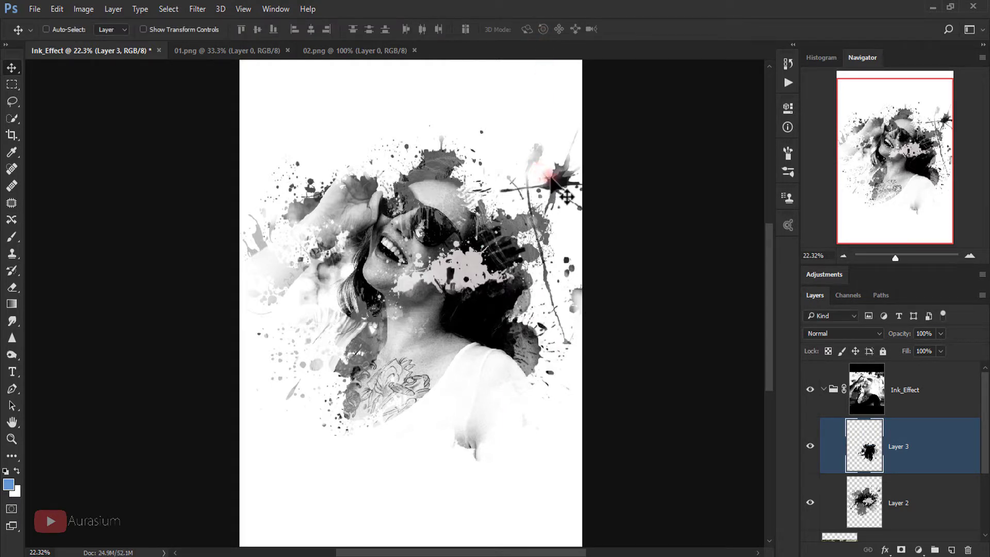
left_click(823, 391)
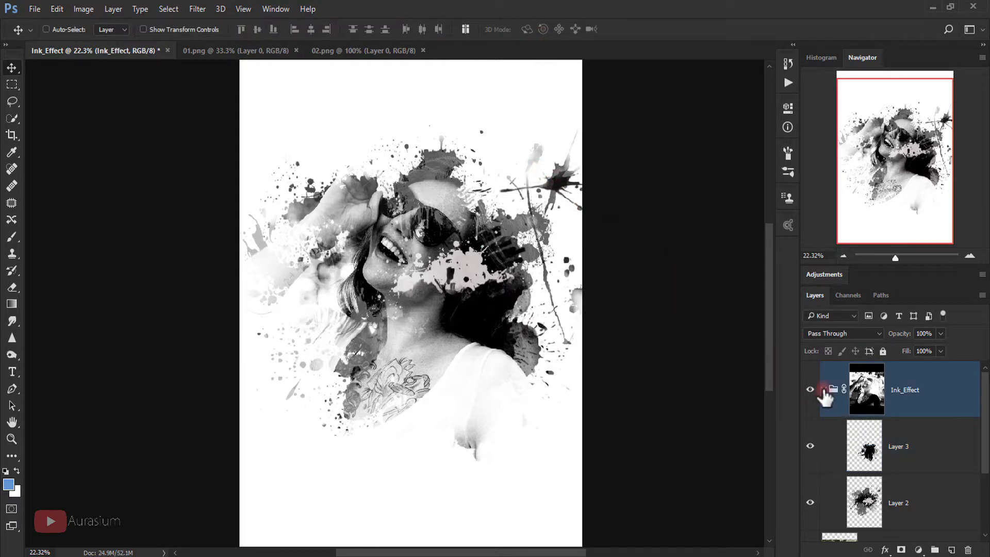
Step: Add an empty Layer 4 above Ink_Effect and set a soft 58 px brush at 100% flow and opacity
left_click(824, 390)
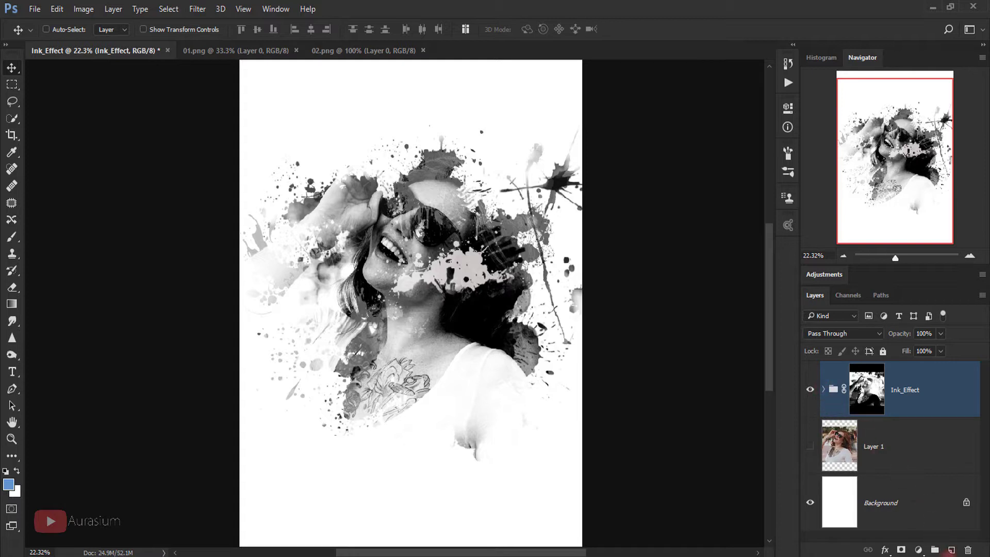
left_click(951, 550)
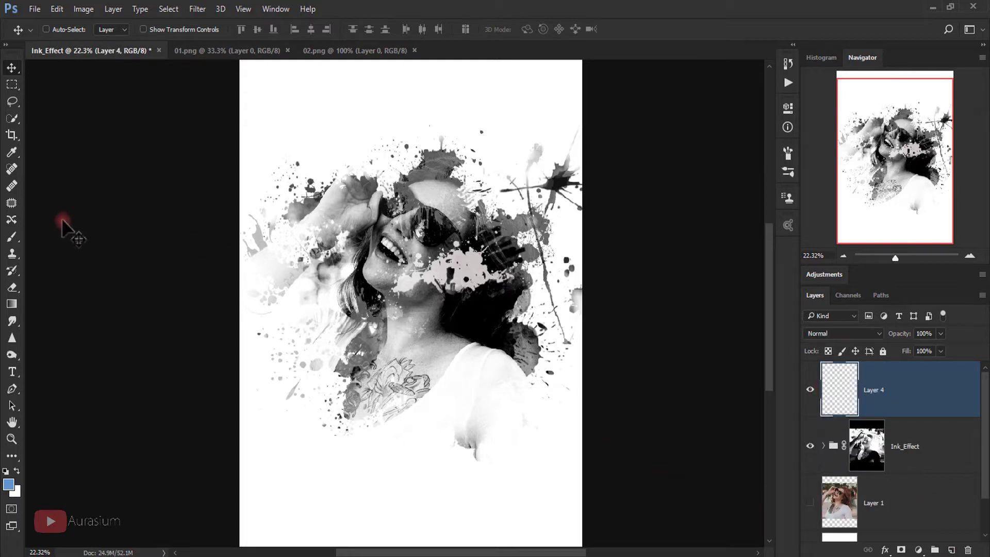
left_click(11, 235)
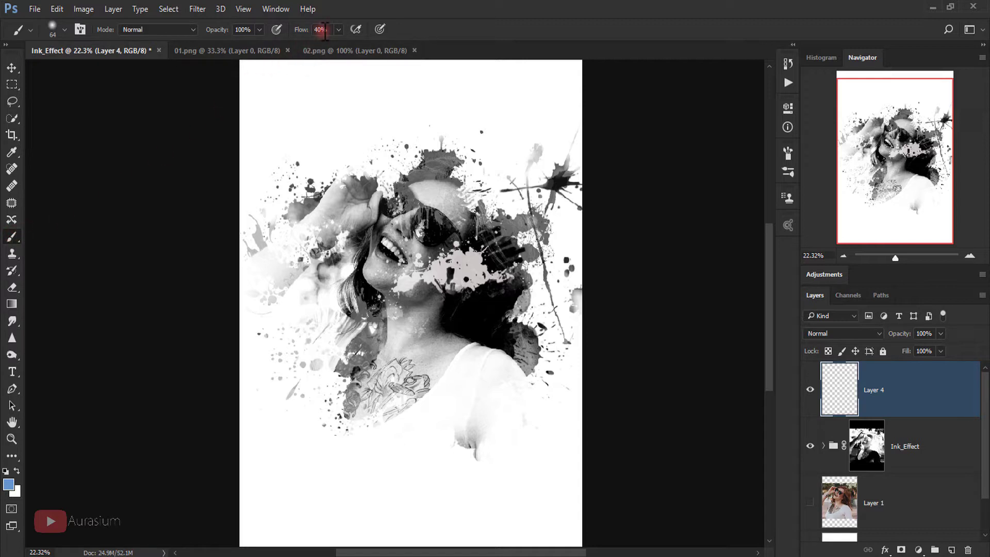
left_click_drag(325, 29, 303, 29)
type("100")
left_click_drag(249, 31, 217, 32)
left_click(63, 30)
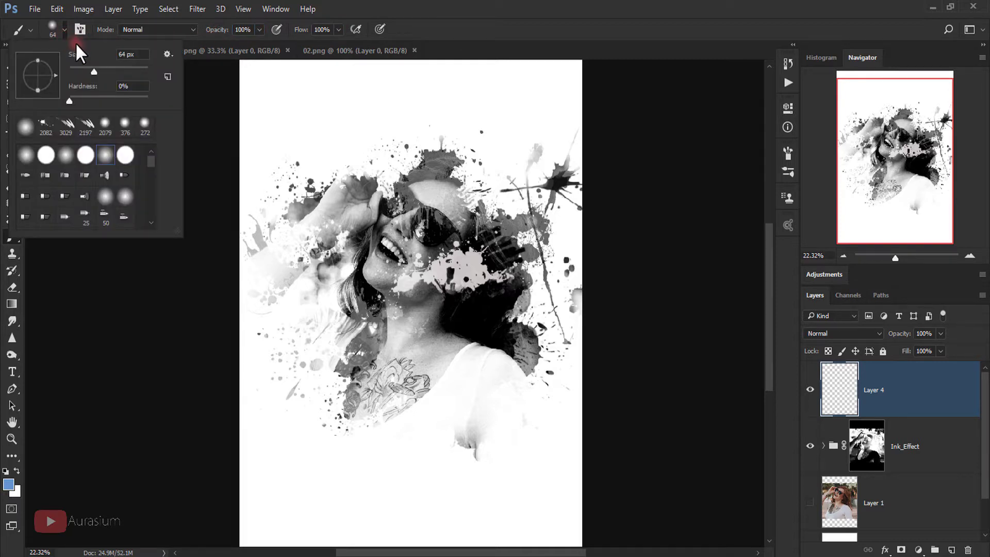
left_click_drag(94, 67, 88, 66)
left_click(65, 30)
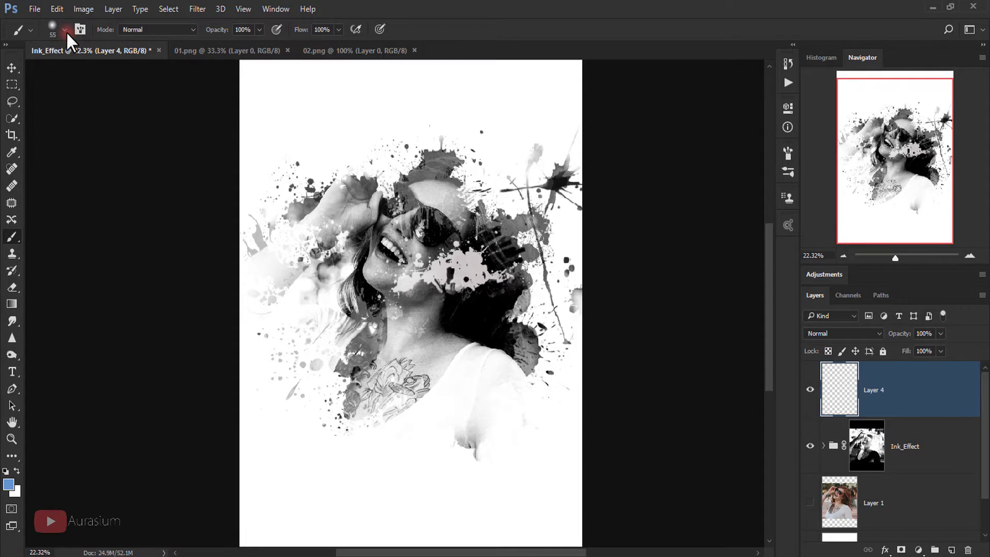
Step: Set the foreground colour to a light blue, hex 5a9ad5
left_click(8, 485)
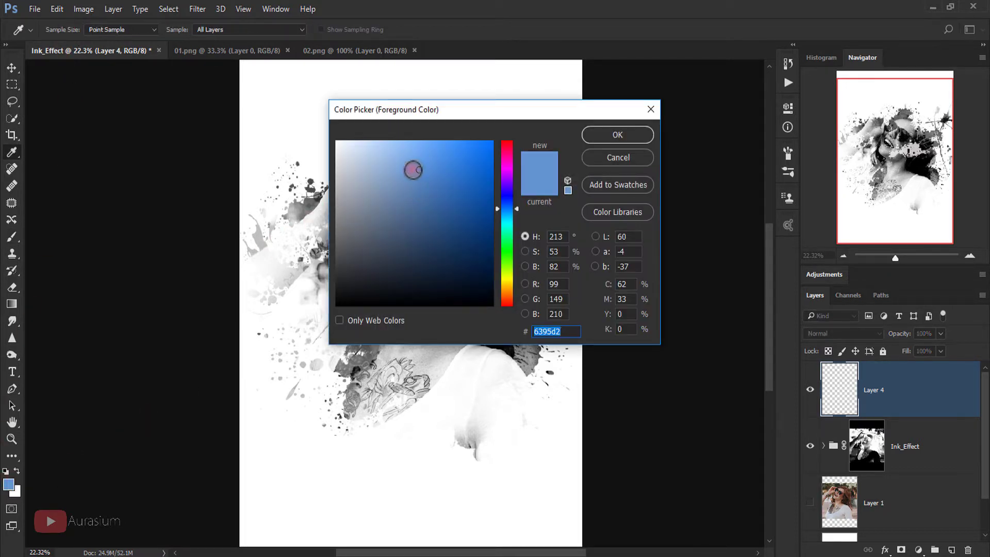
left_click_drag(411, 168, 415, 167)
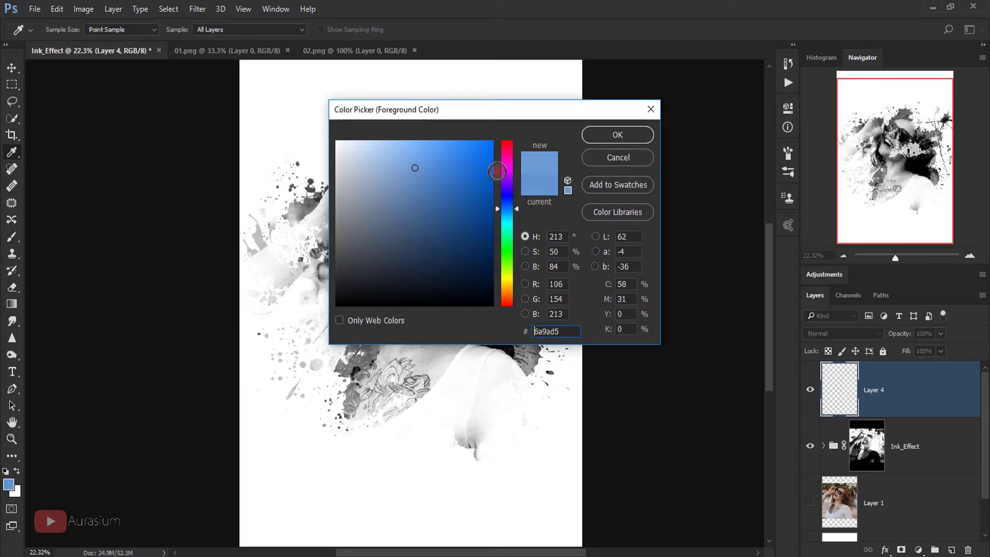
left_click(600, 135)
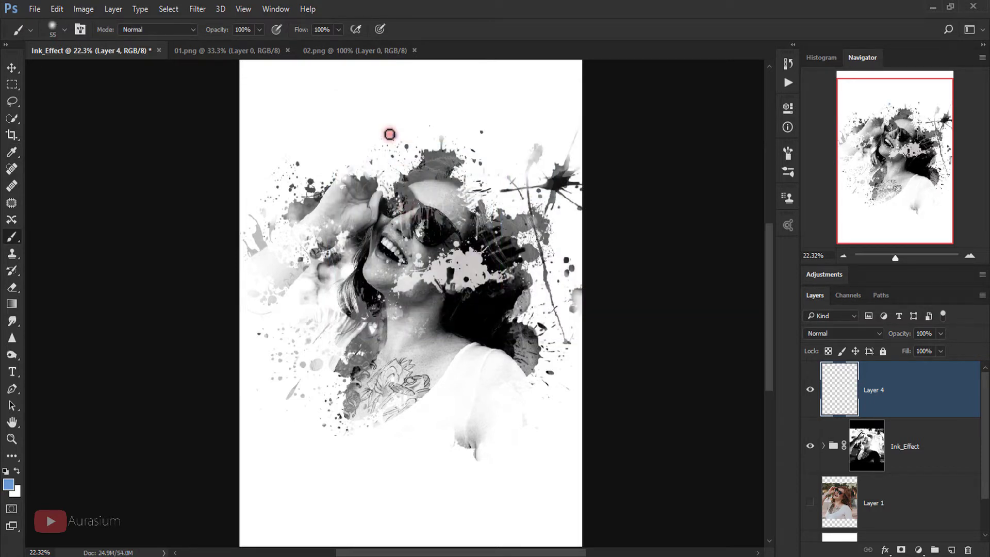
Step: Enlarge the blue dot on Layer 4 into a huge soft glow over the face
key("ctrl+t")
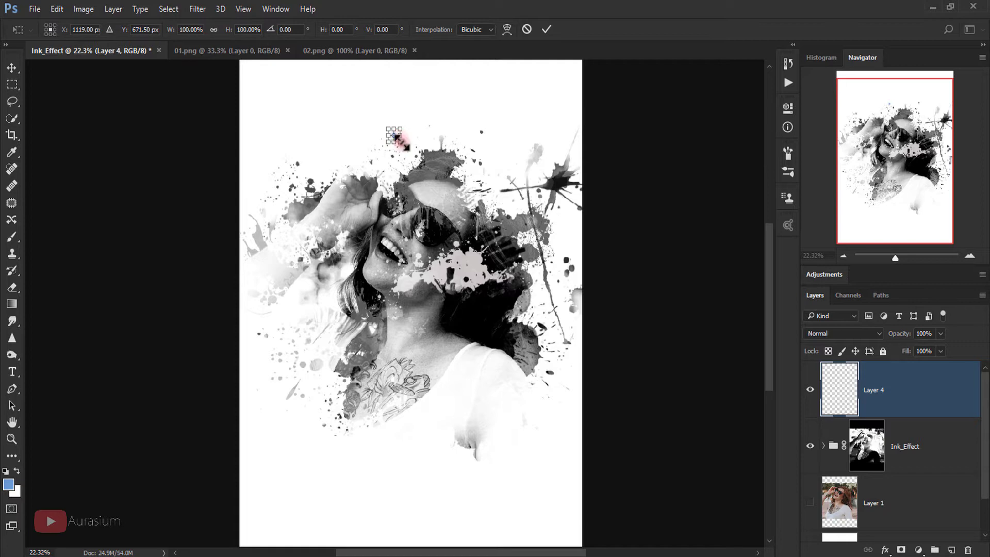
mouse_move(403, 144)
left_mouse_down()
mouse_move(628, 349)
mouse_move(719, 453)
mouse_move(708, 469)
left_mouse_up()
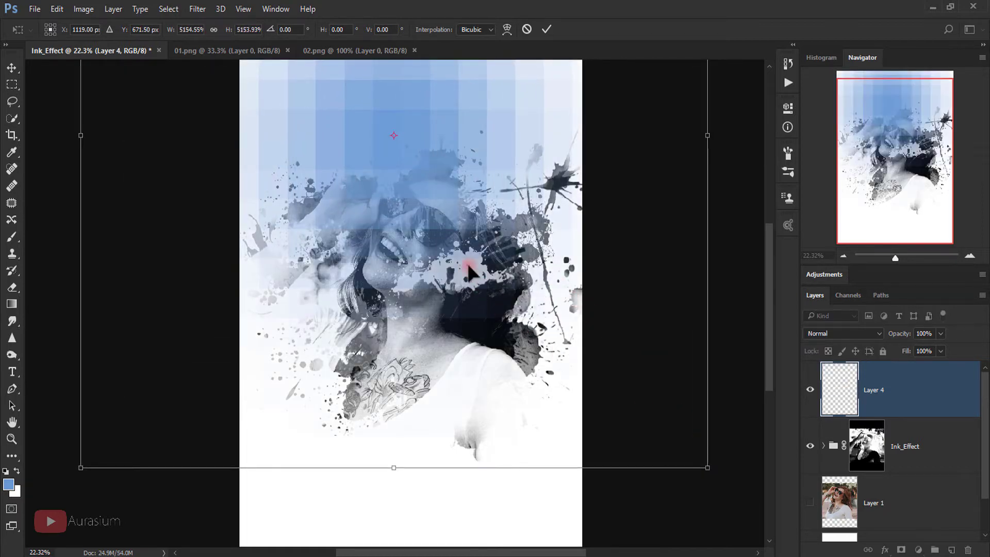
left_click_drag(497, 250, 526, 294)
left_click(546, 29)
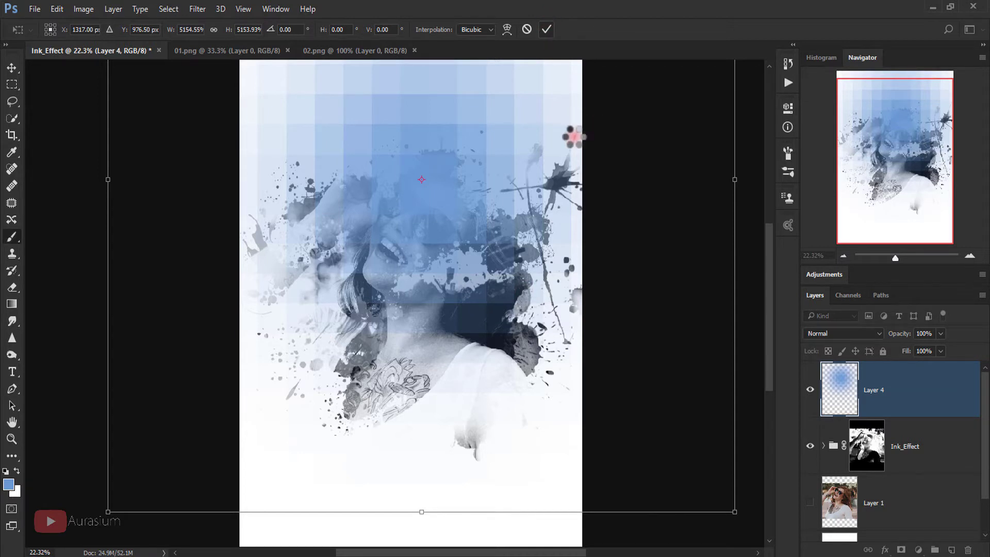
key("b")
Step: Set Layer 4's blend mode to Screen and shift the glow right and down
left_click(817, 334)
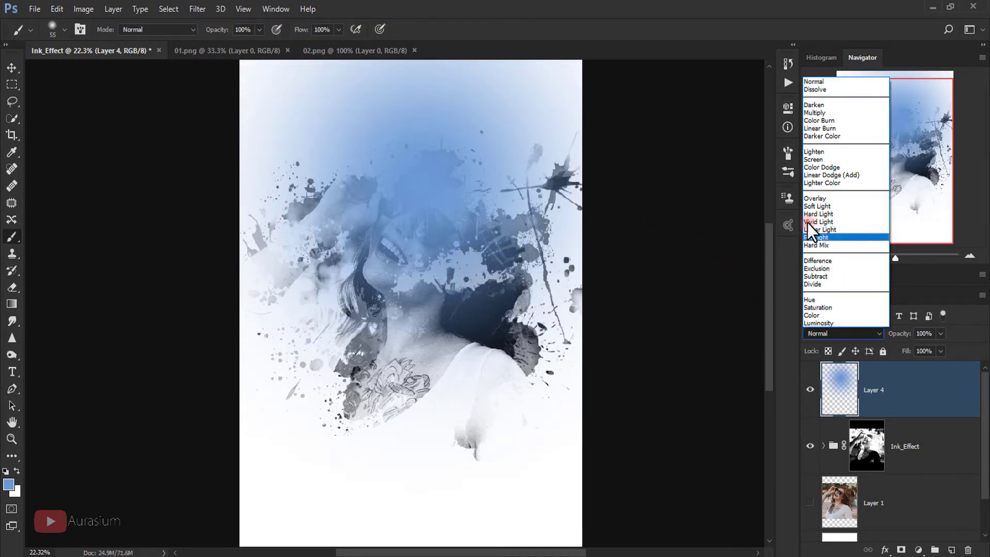
left_click(819, 159)
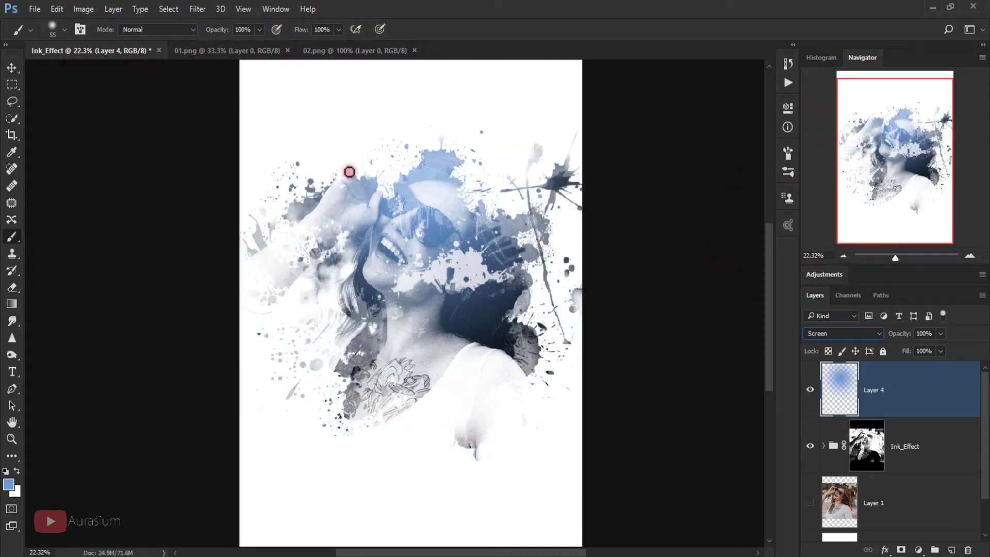
left_click(12, 67)
left_click_drag(412, 205, 452, 229)
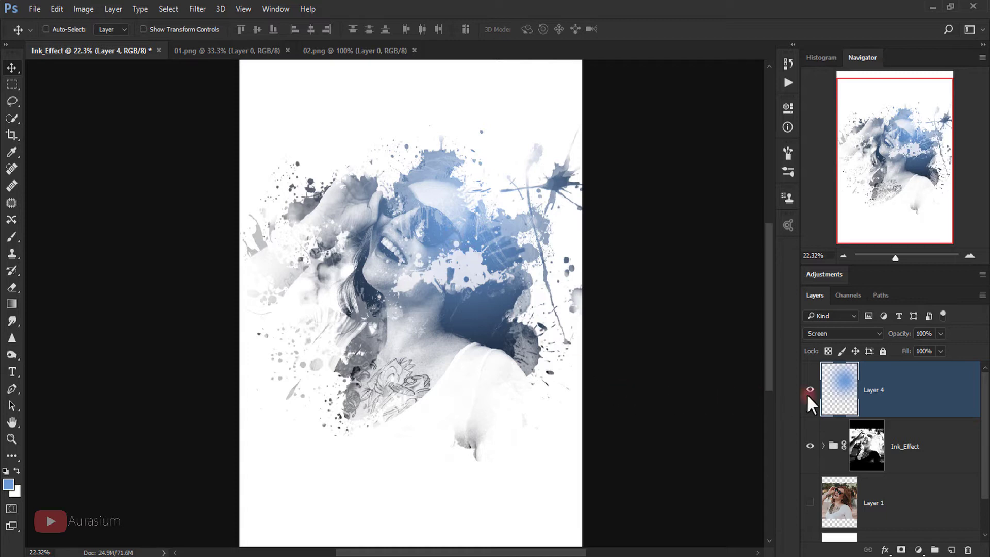
Step: Duplicate the blue glow, shift the copy's hue +177 to orange, and place it over the neck
key("ctrl+j")
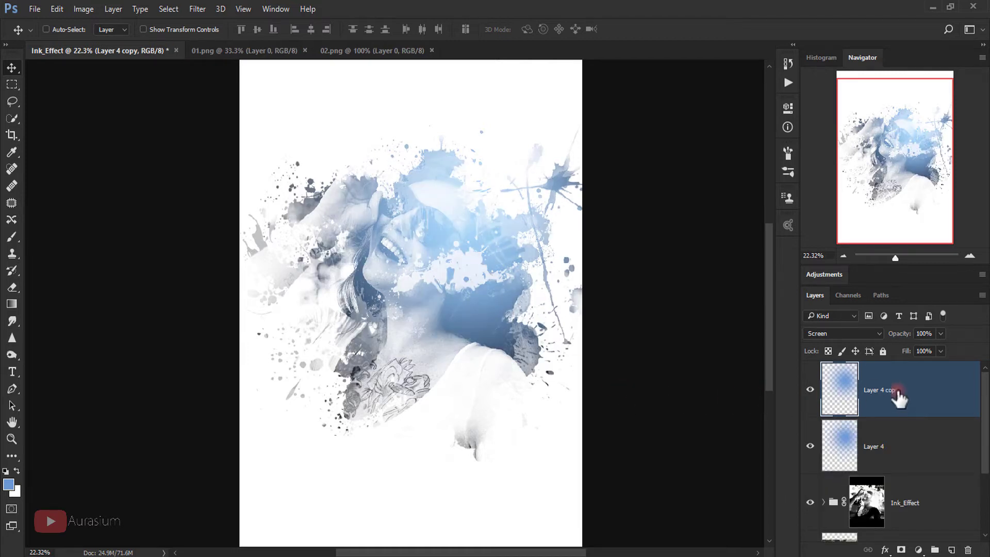
left_click_drag(456, 251, 354, 331)
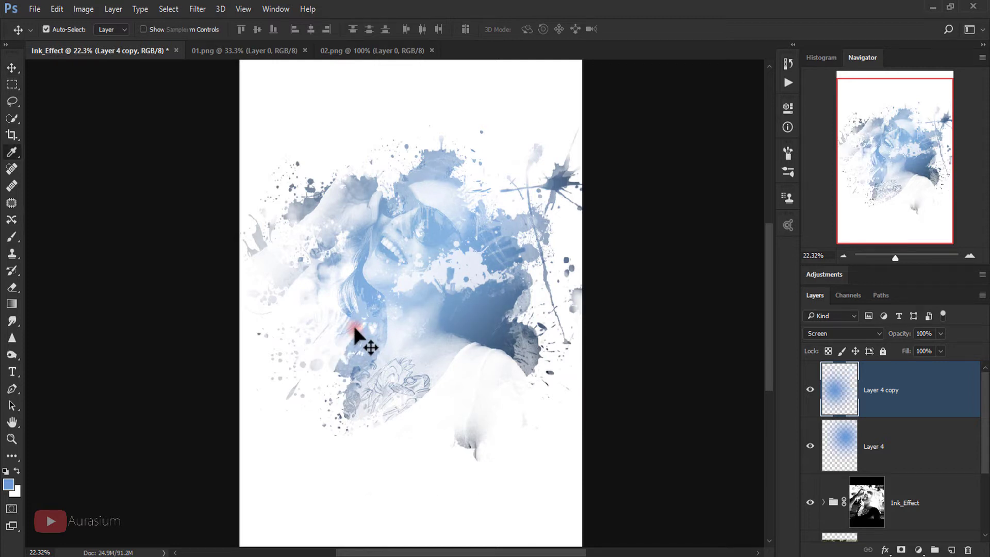
key("ctrl+u")
left_click_drag(771, 296, 835, 303)
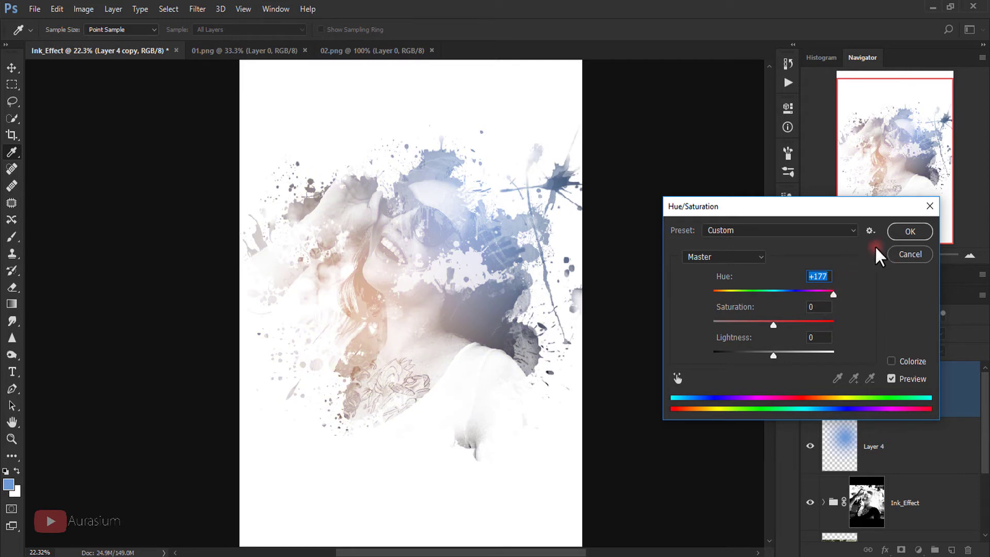
left_click(896, 236)
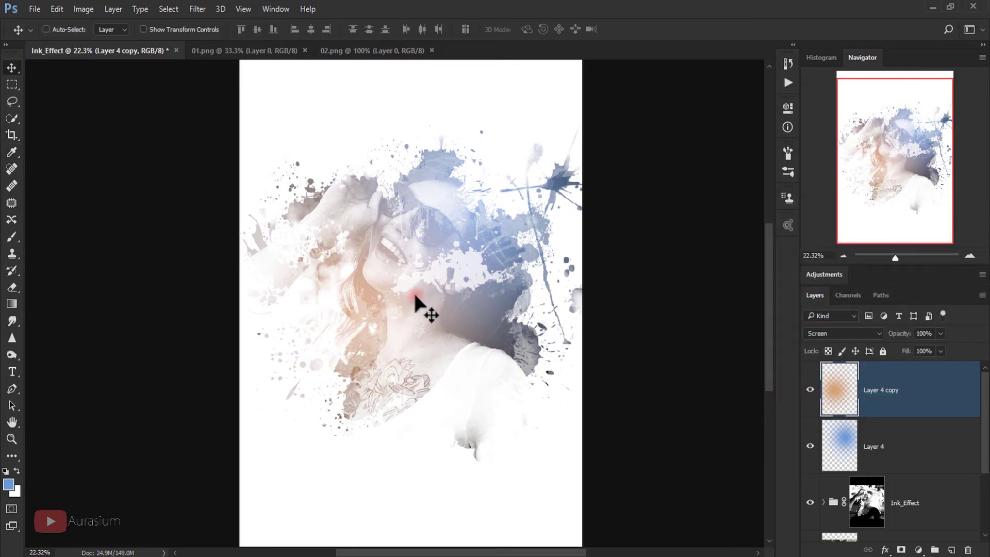
left_click_drag(349, 327, 365, 339)
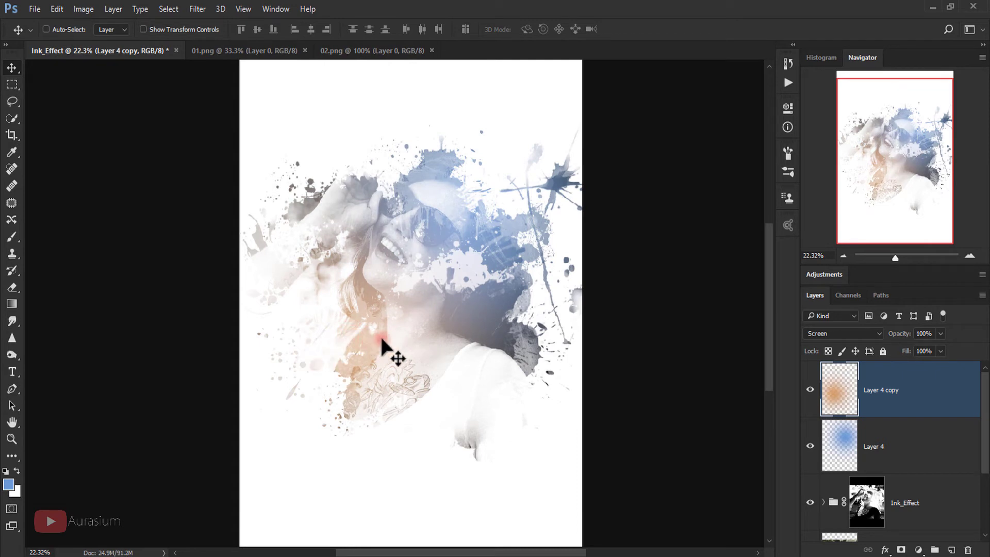
left_click(918, 550)
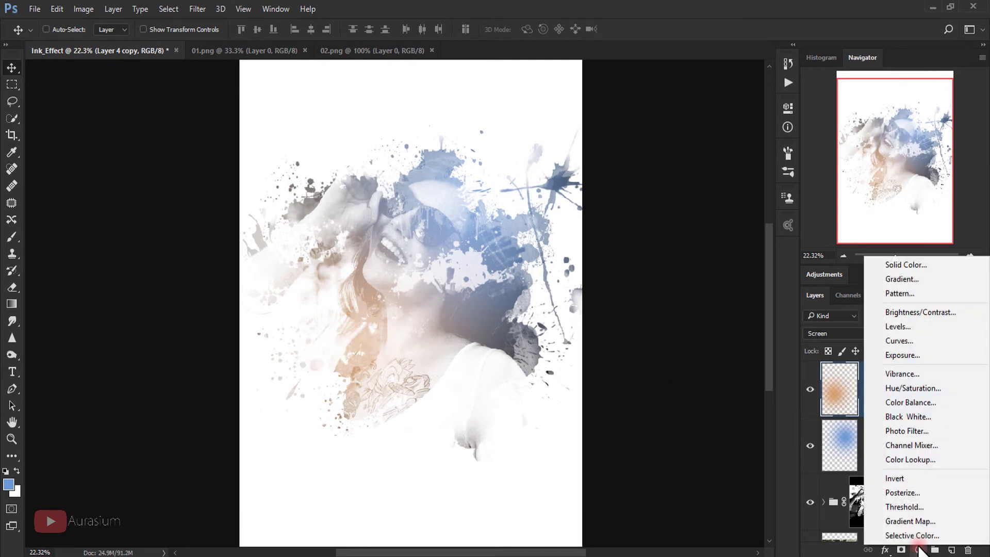
Step: Add a Levels layer with input black 46, midtones 0.73, and lowered output white for light grey paper
left_click(908, 327)
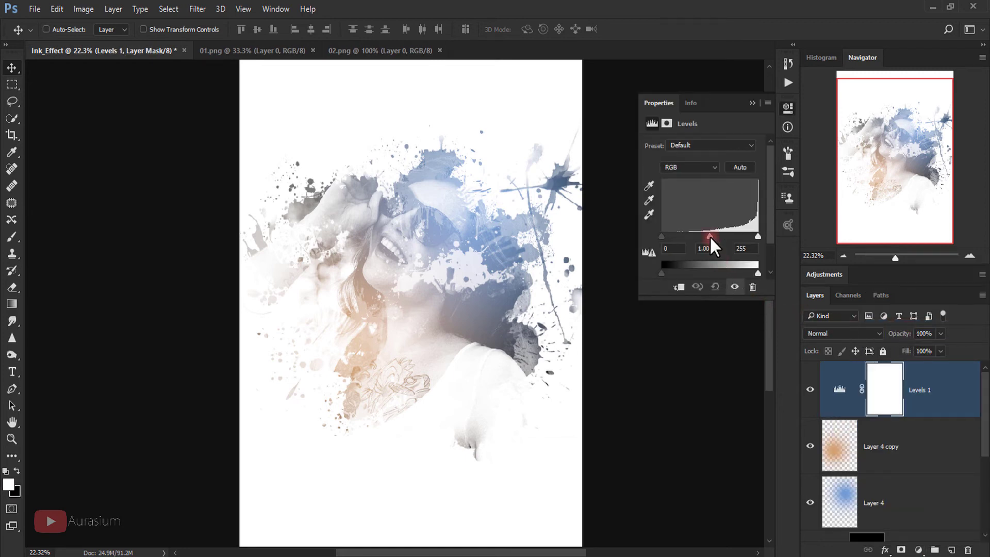
left_click_drag(710, 237, 679, 237)
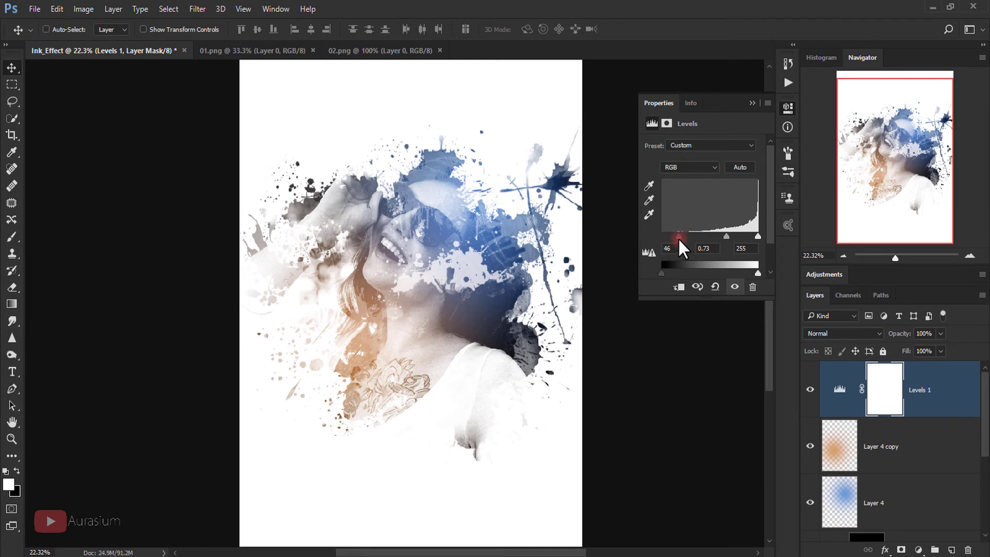
left_click_drag(756, 270, 747, 271)
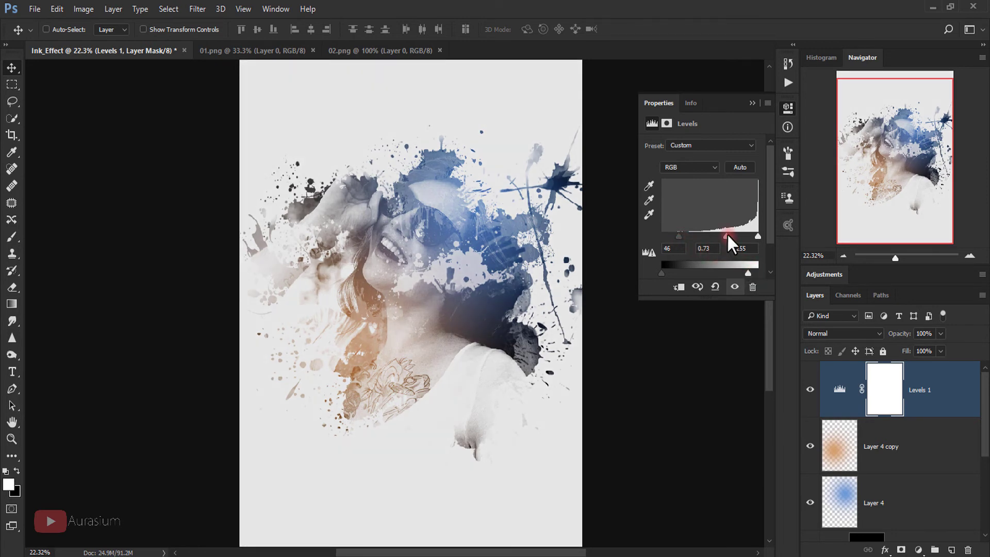
left_click(752, 104)
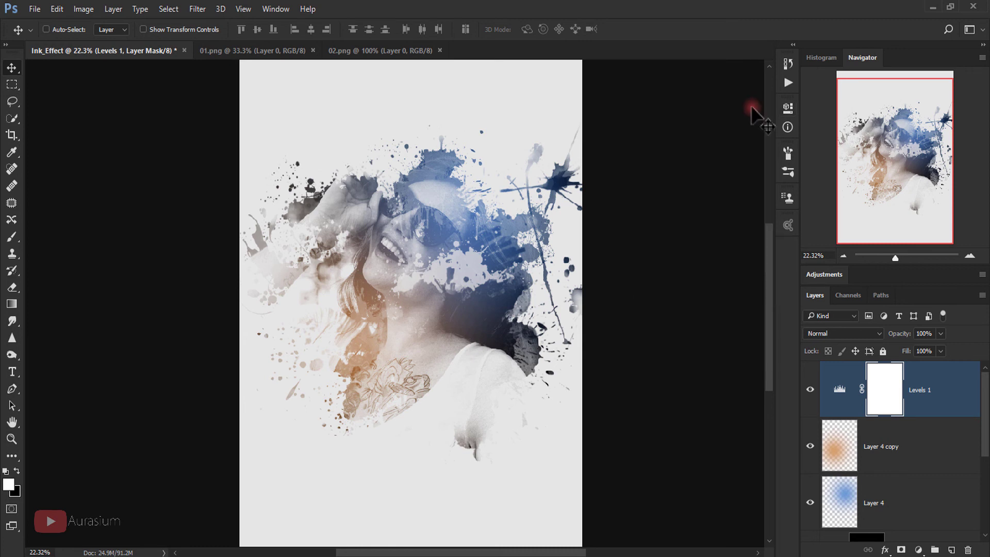